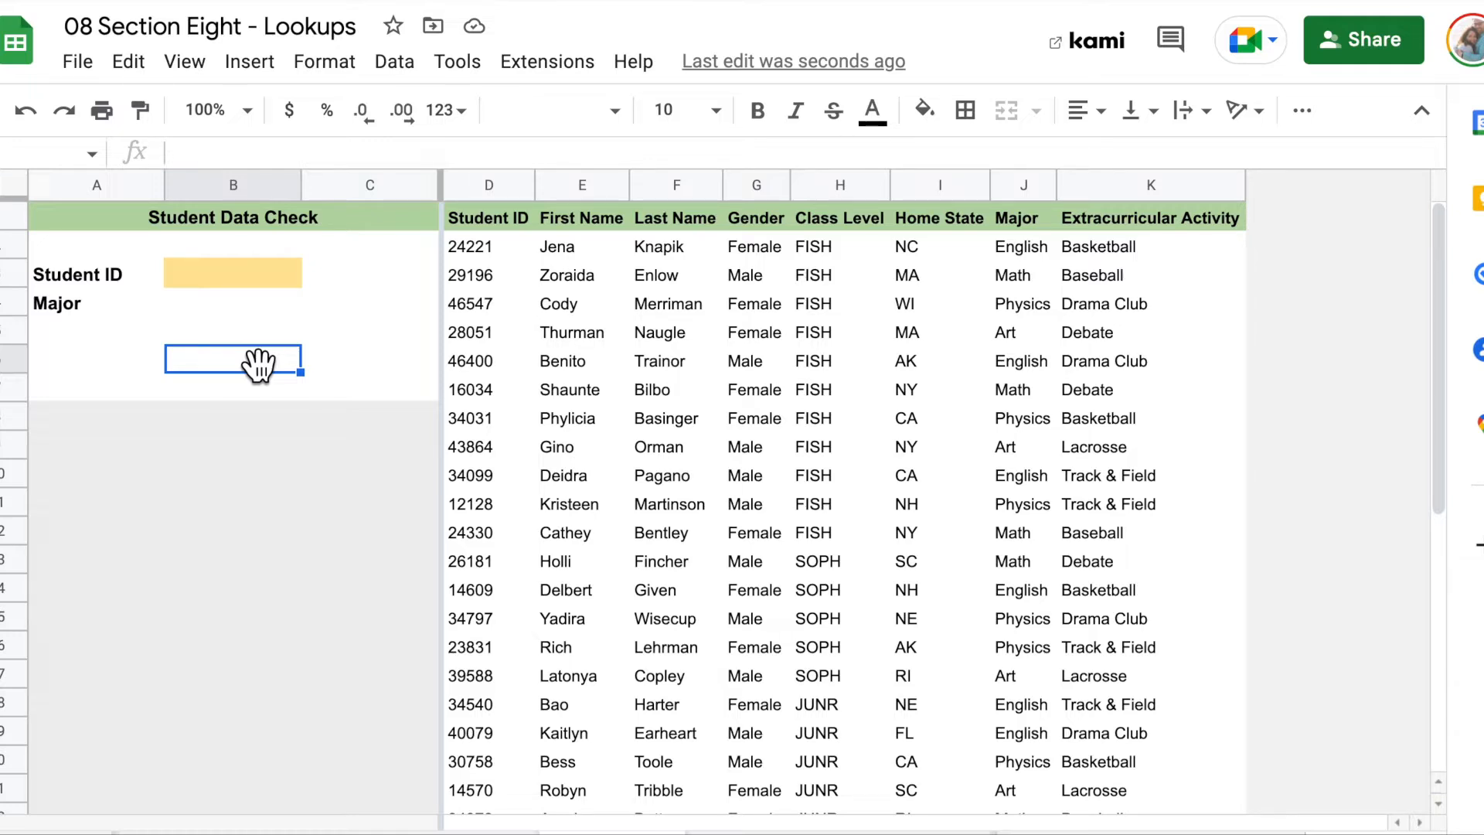
# - Add the row label Class Level below Major in cell A5 of the Student Data Check
pyautogui.scroll(-7, 770, 427)
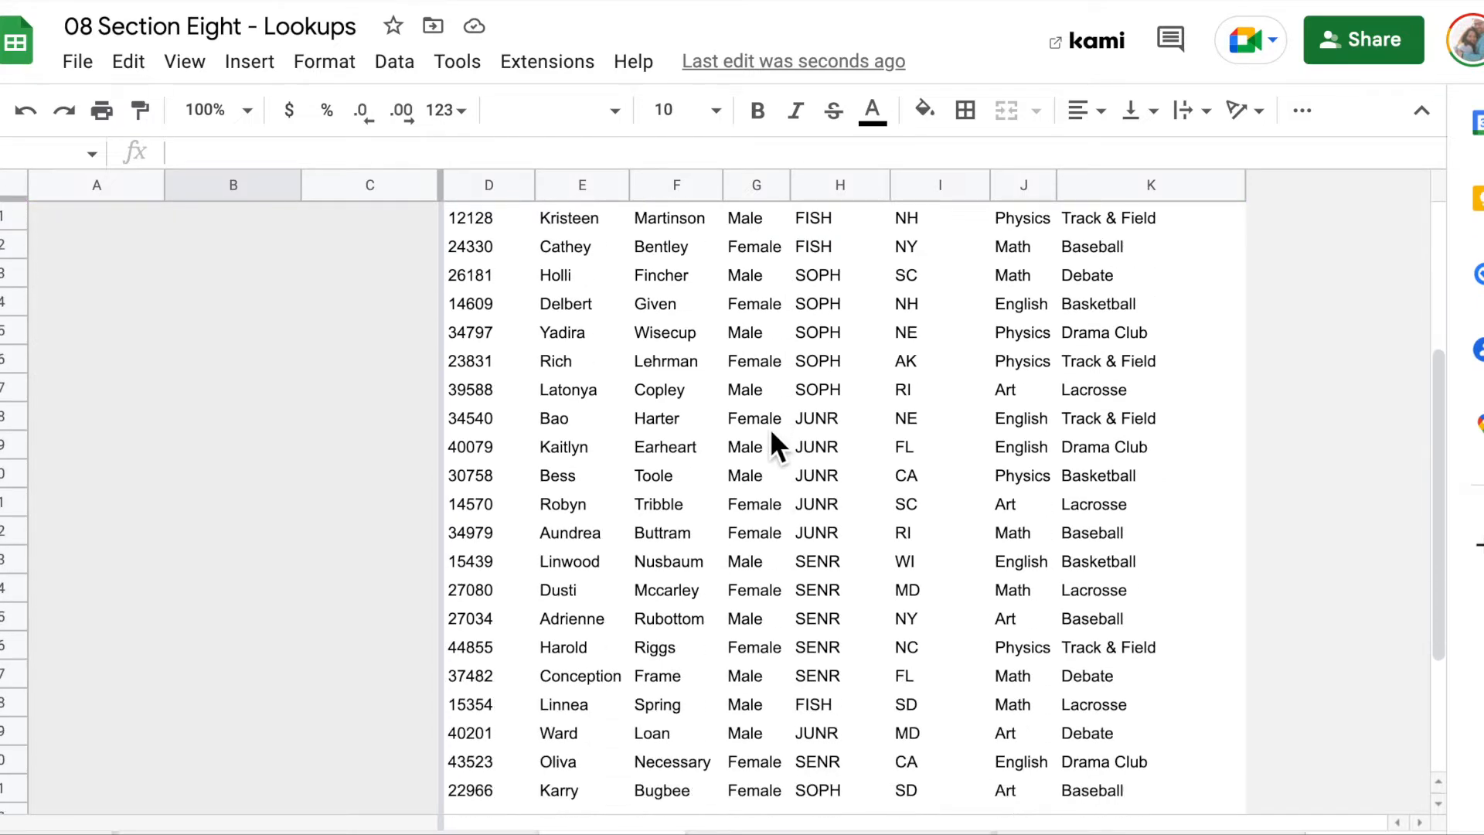
pyautogui.scroll(7, 772, 432)
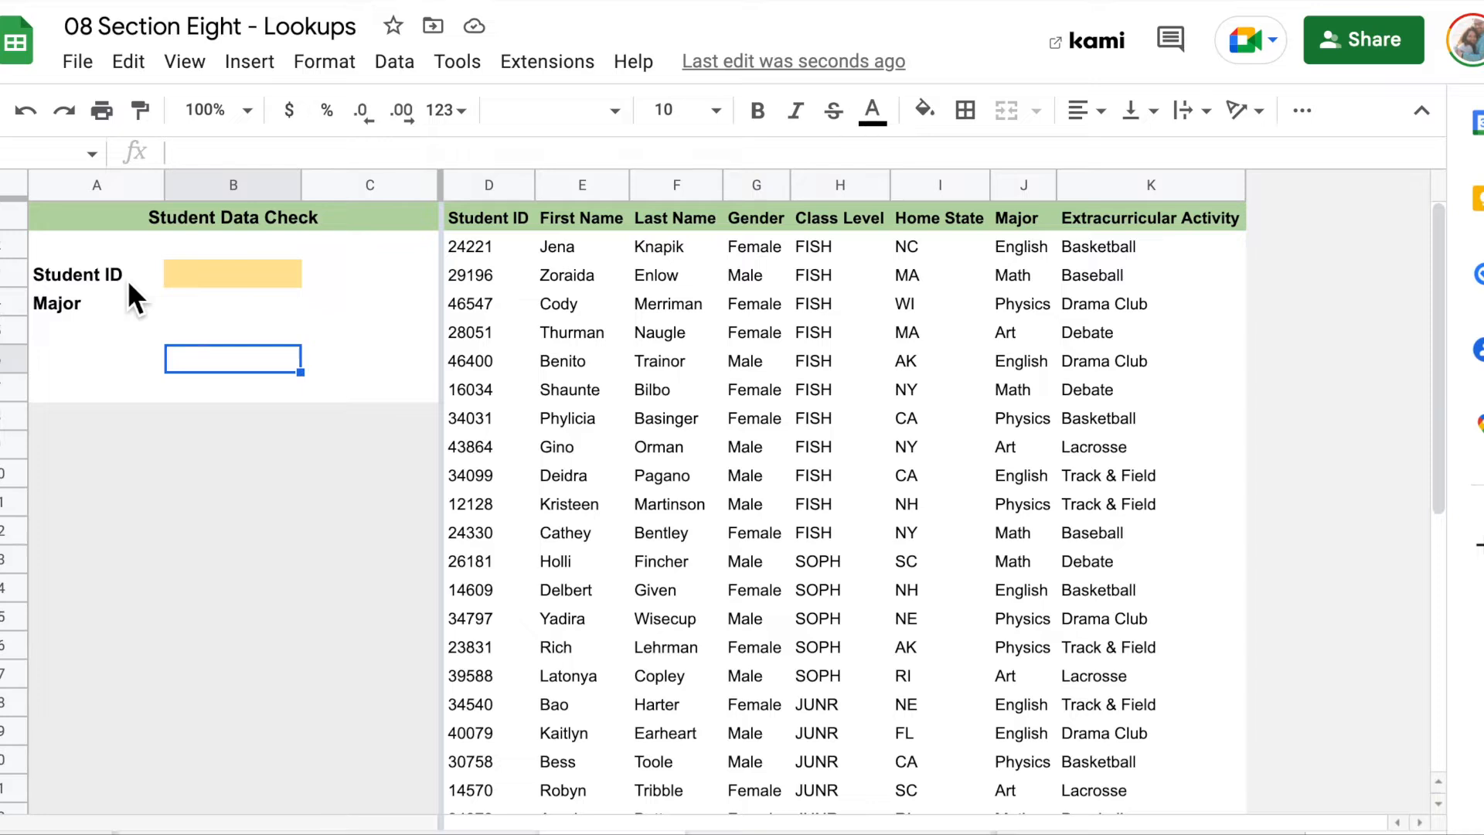
pyautogui.click(106, 303)
pyautogui.click(220, 305)
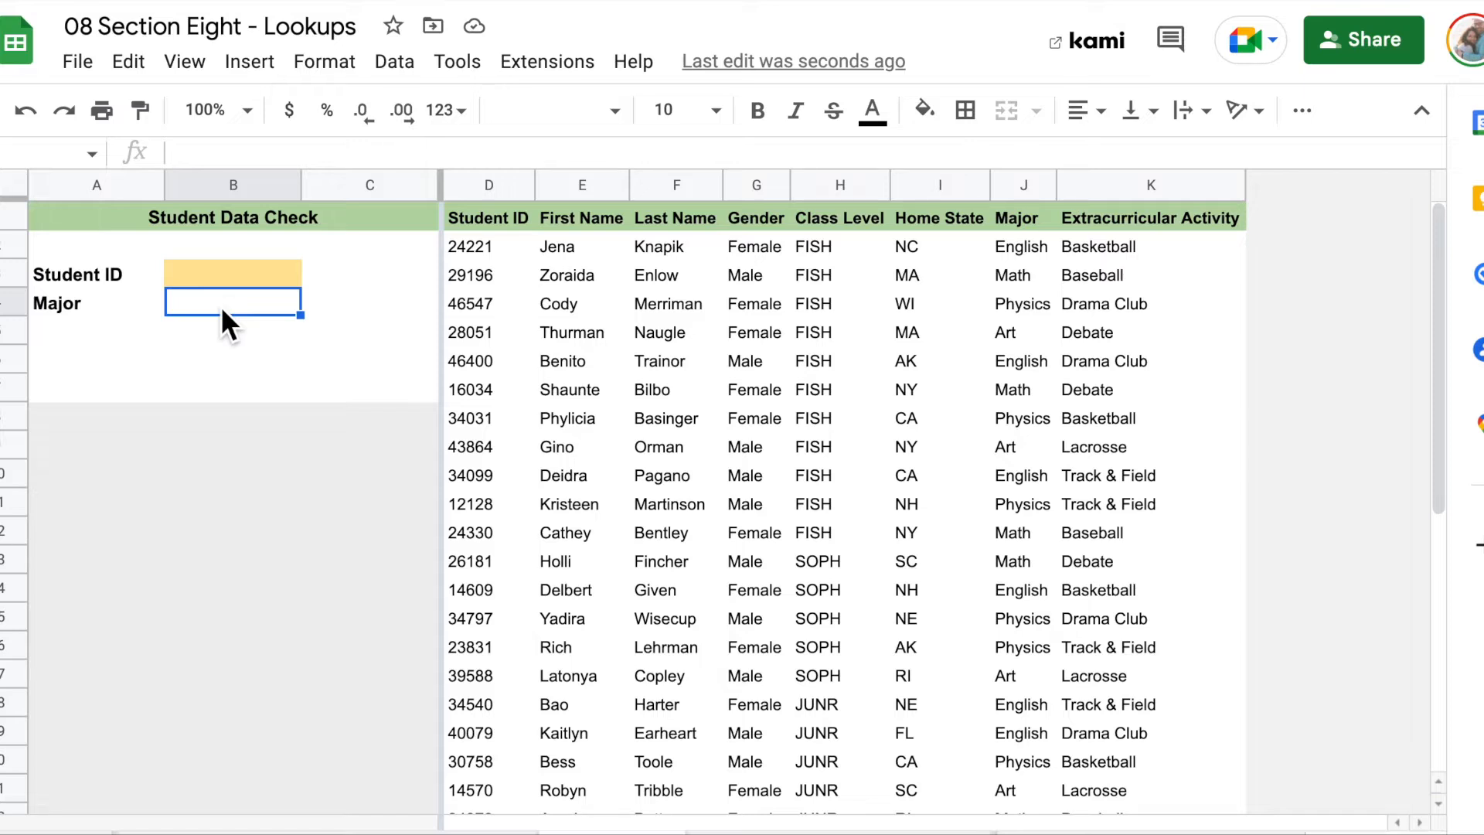
pyautogui.click(108, 328)
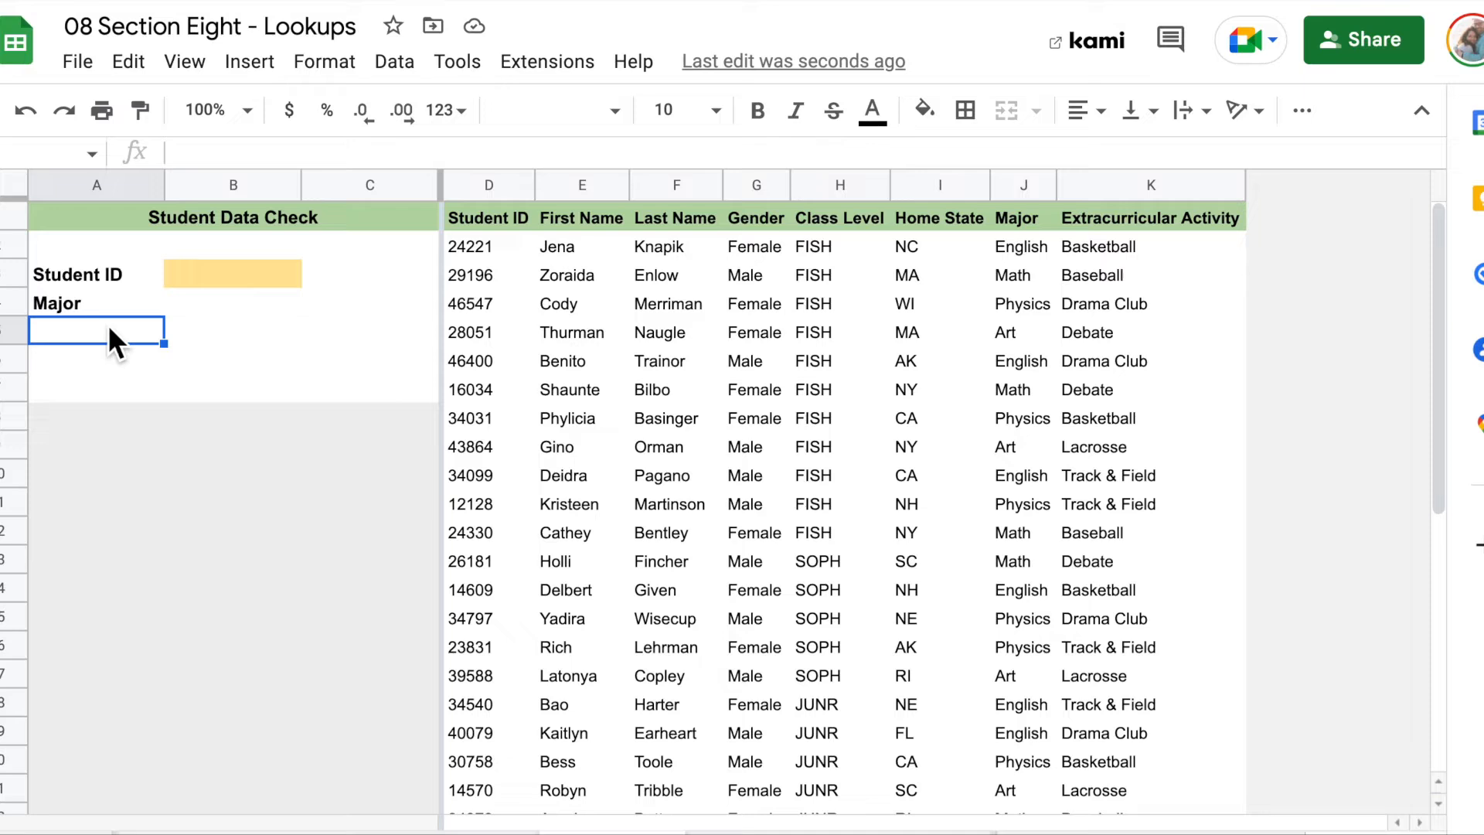
pyautogui.write('Class Level')
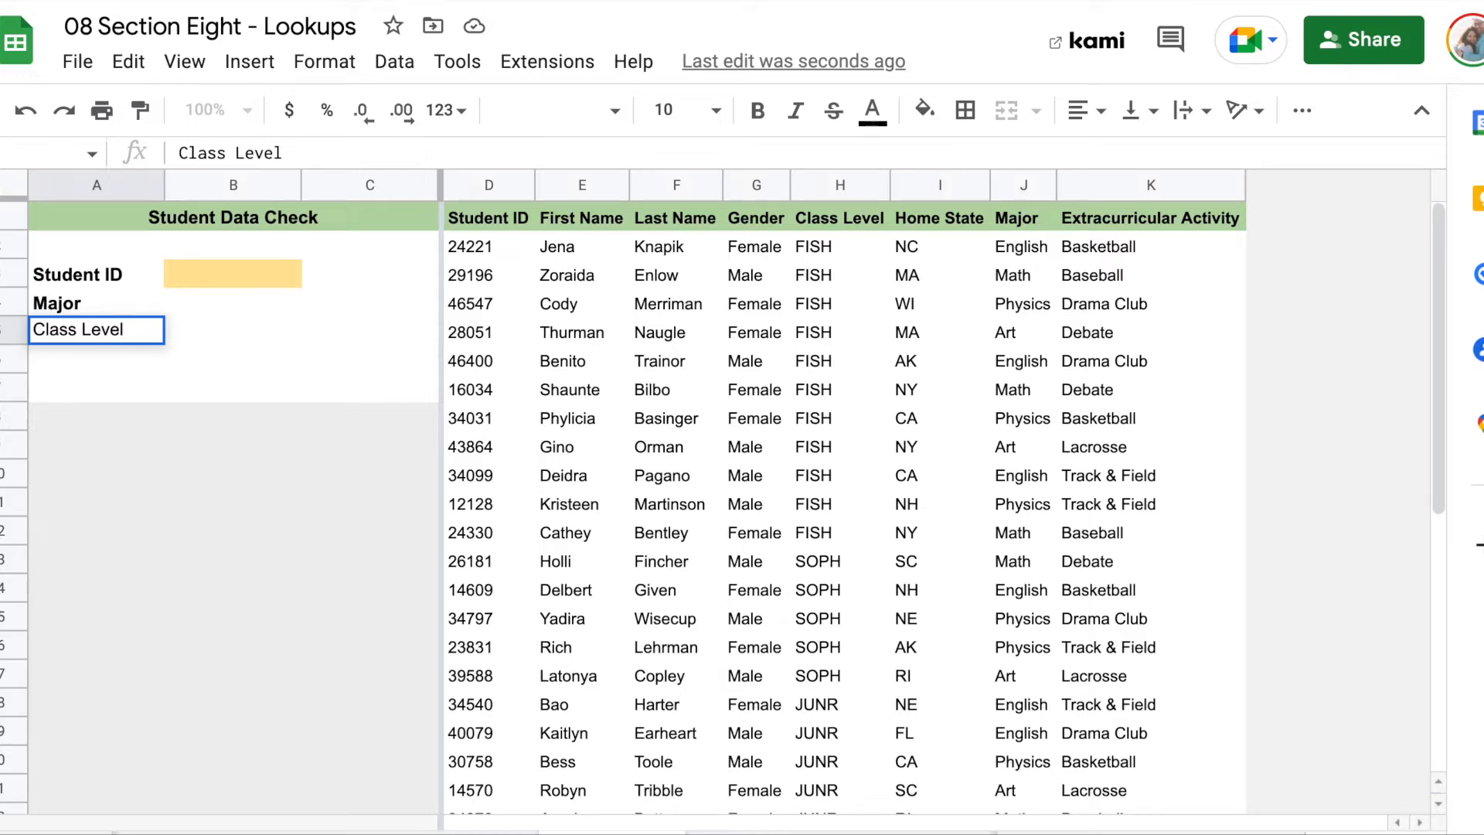
# - Start a VLOOKUP in B4 for Major, with B3 as the search key and D2:K31 as the range
pyautogui.click(209, 310)
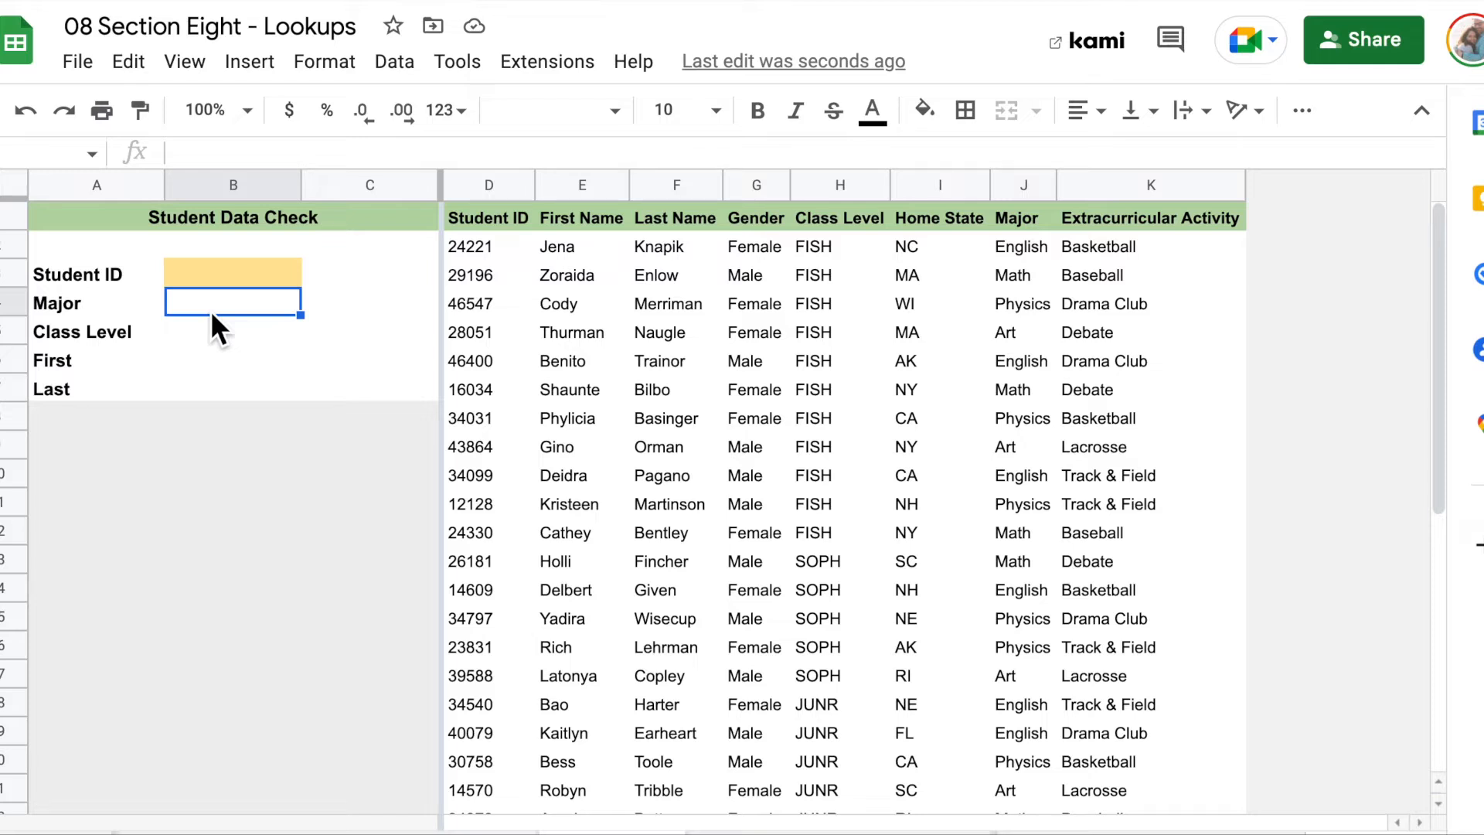
pyautogui.write('=Vlo')
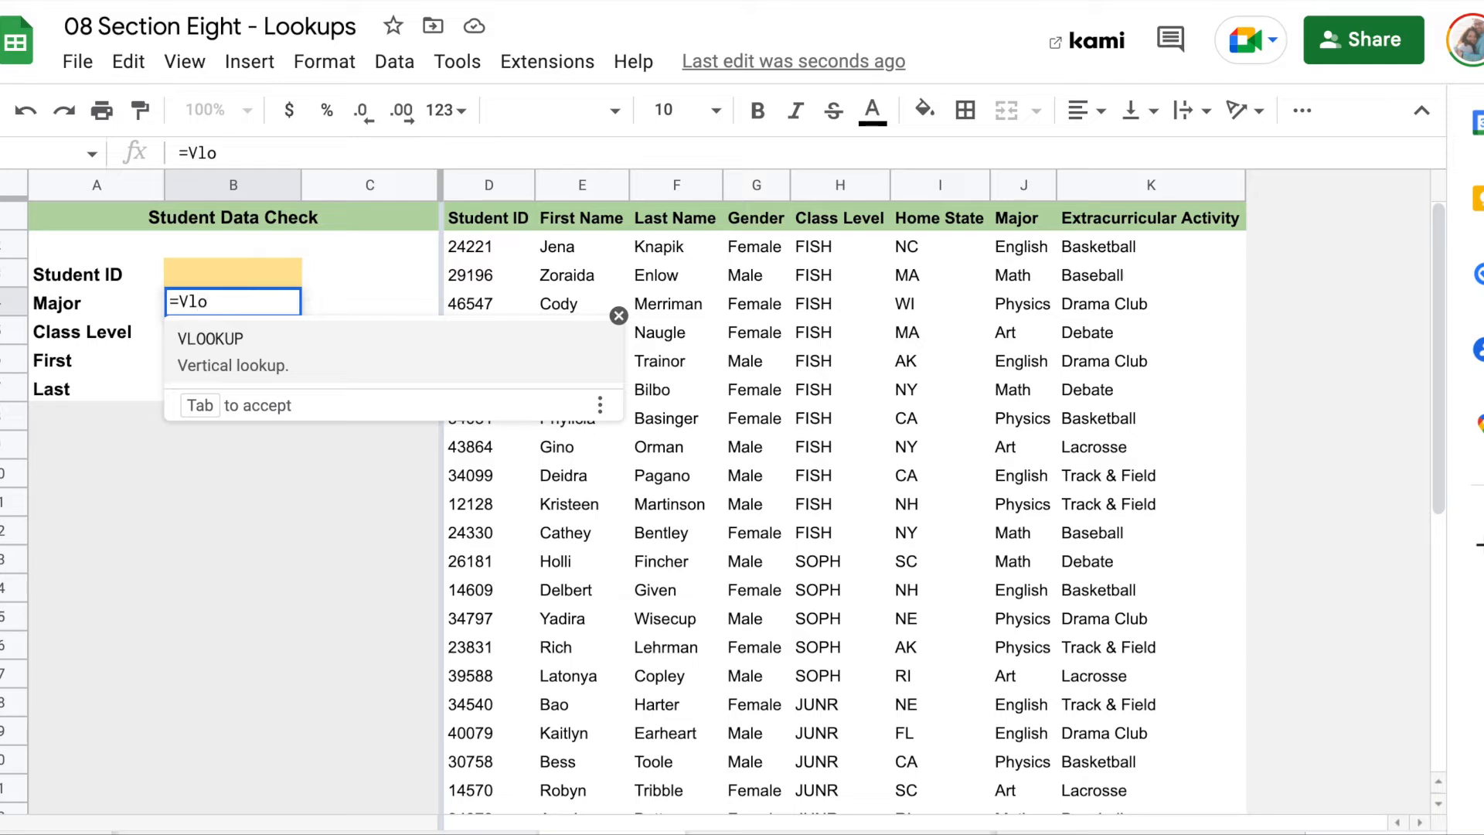
pyautogui.press('Tab')
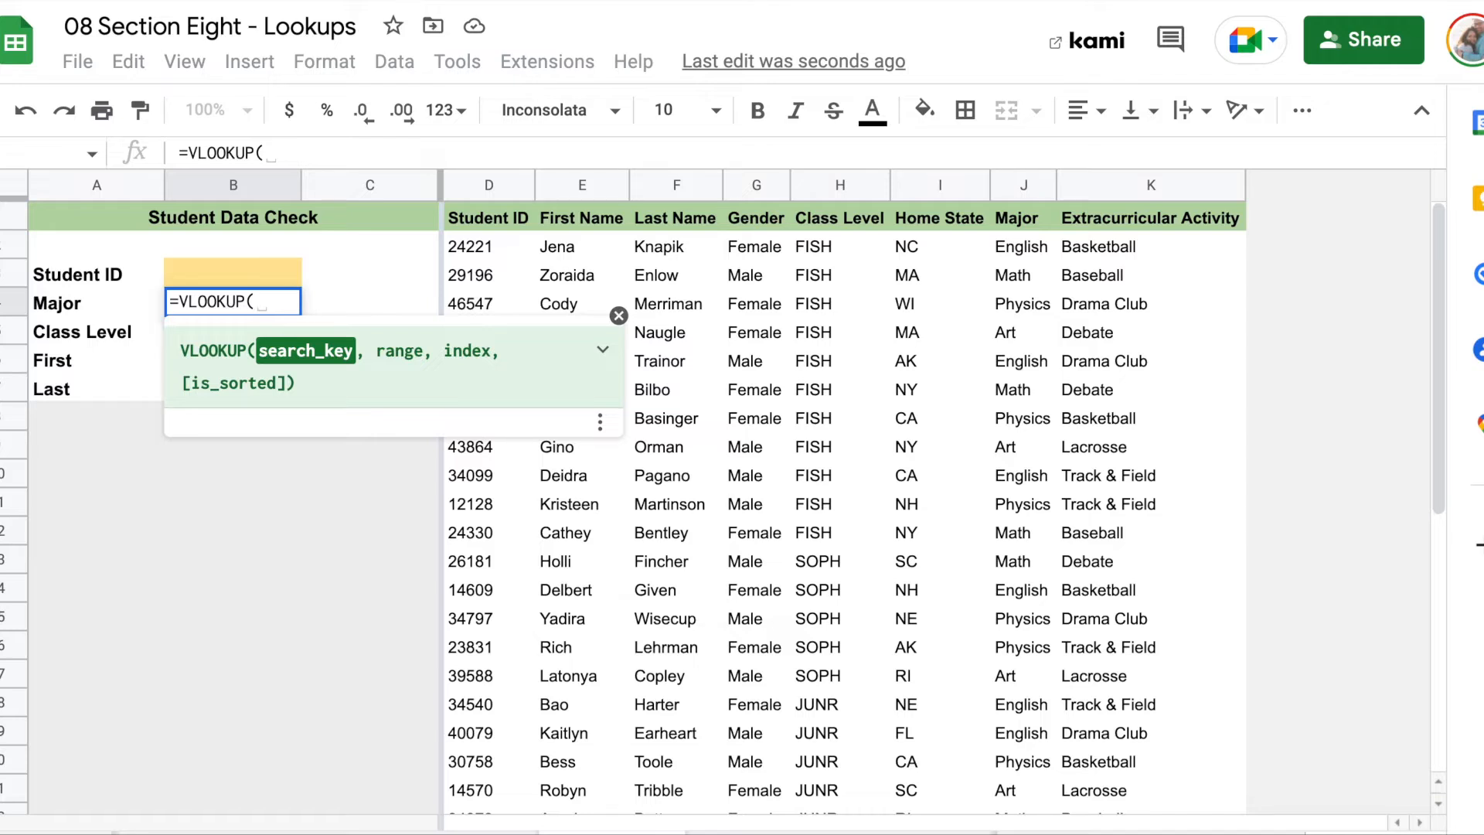
pyautogui.click(215, 272)
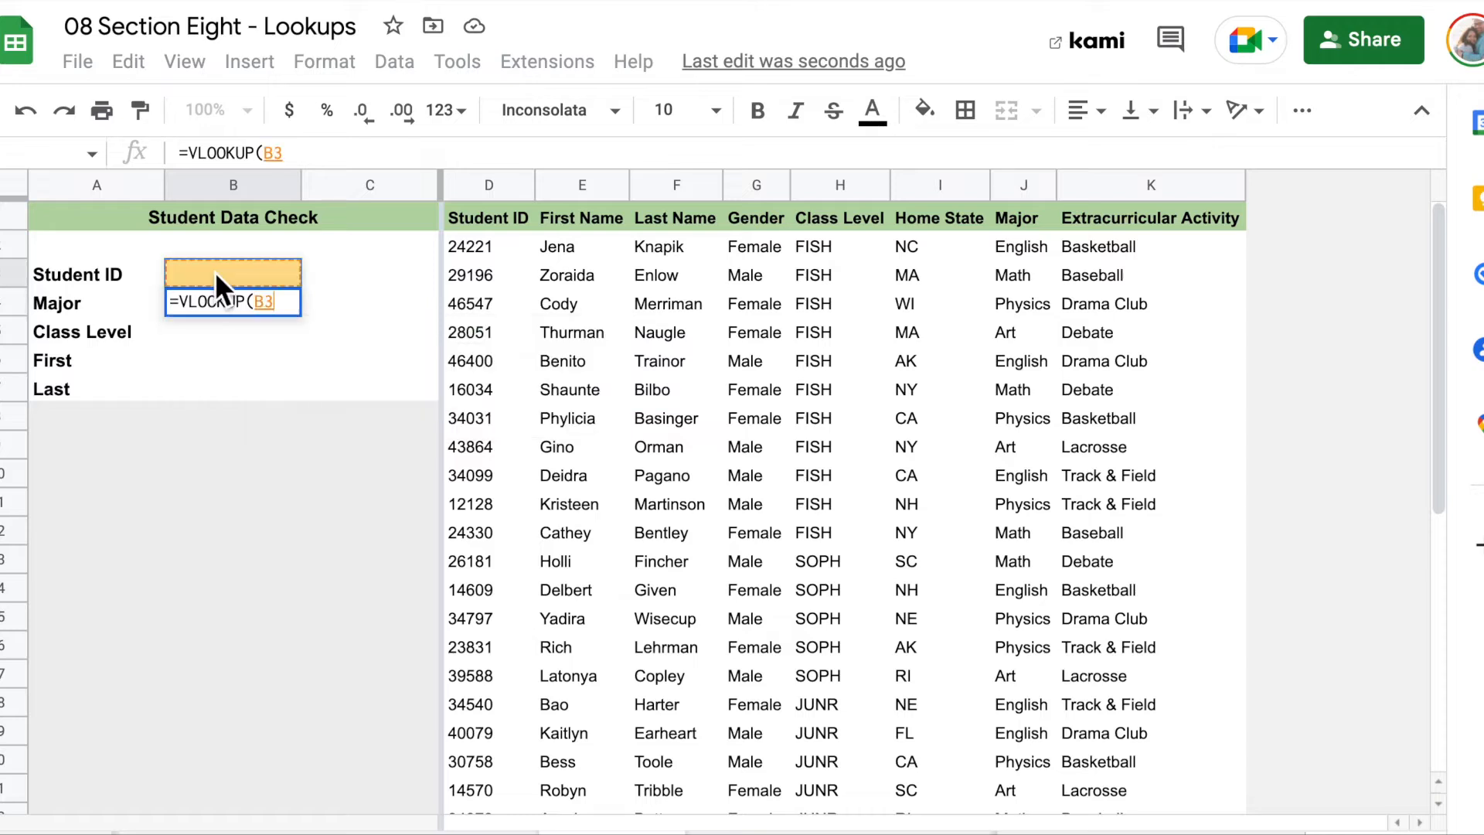
pyautogui.write(',')
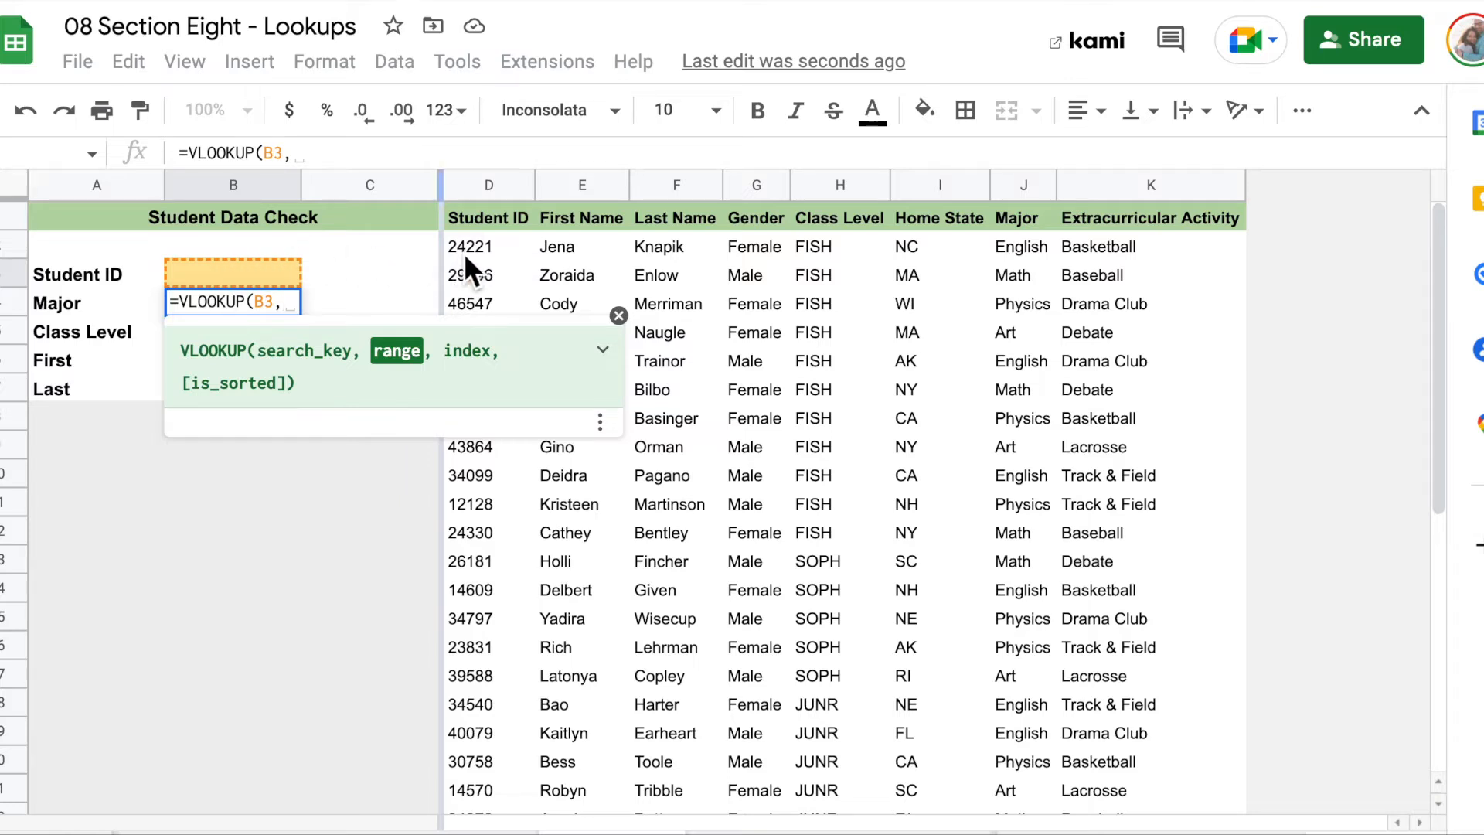
pyautogui.moveTo(486, 252); pyautogui.dragTo(1139, 562)
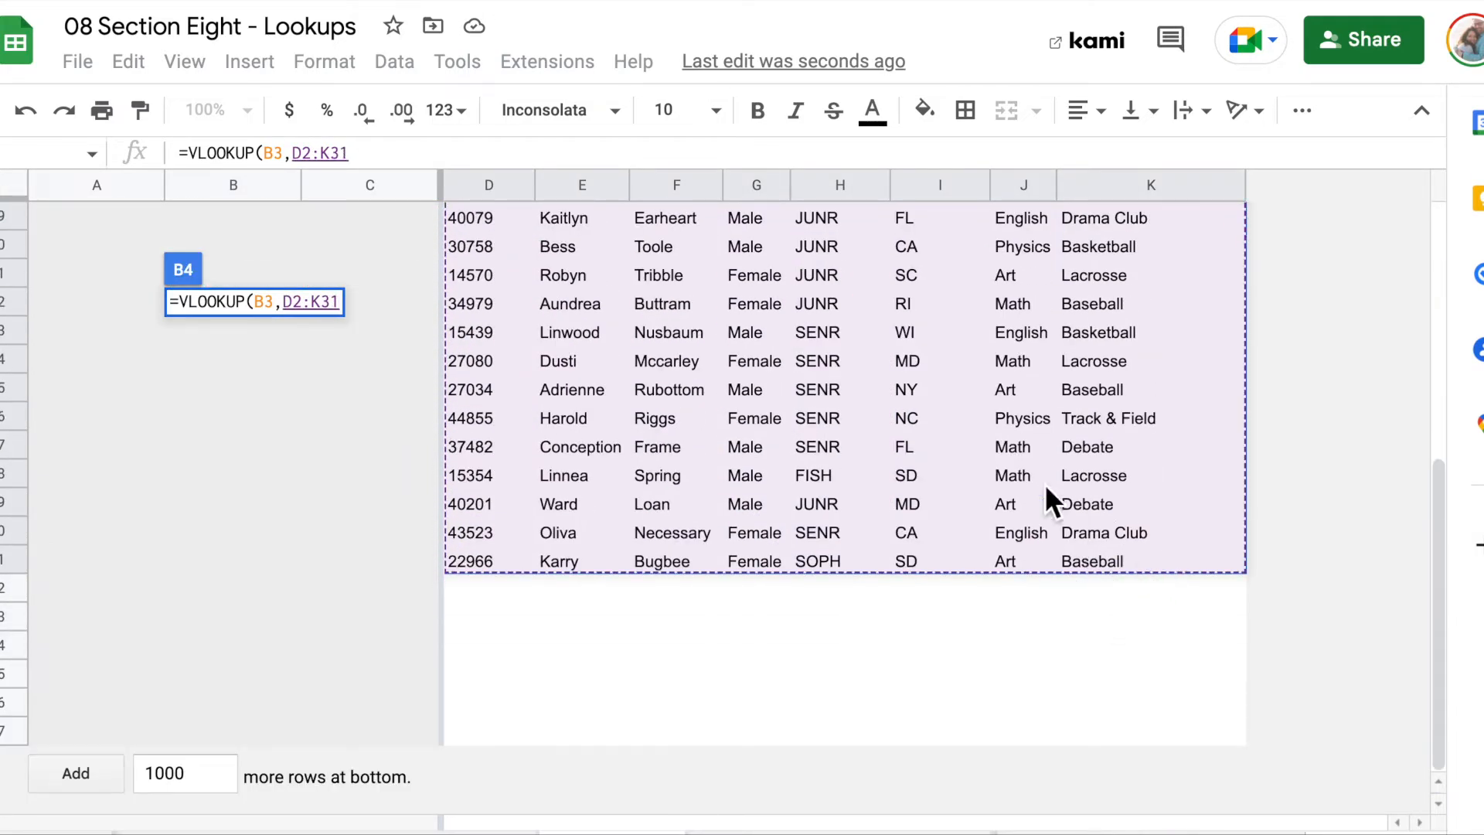
# - Complete the Major lookup in B4 with column index 7 and FALSE for an exact match
pyautogui.write(',')
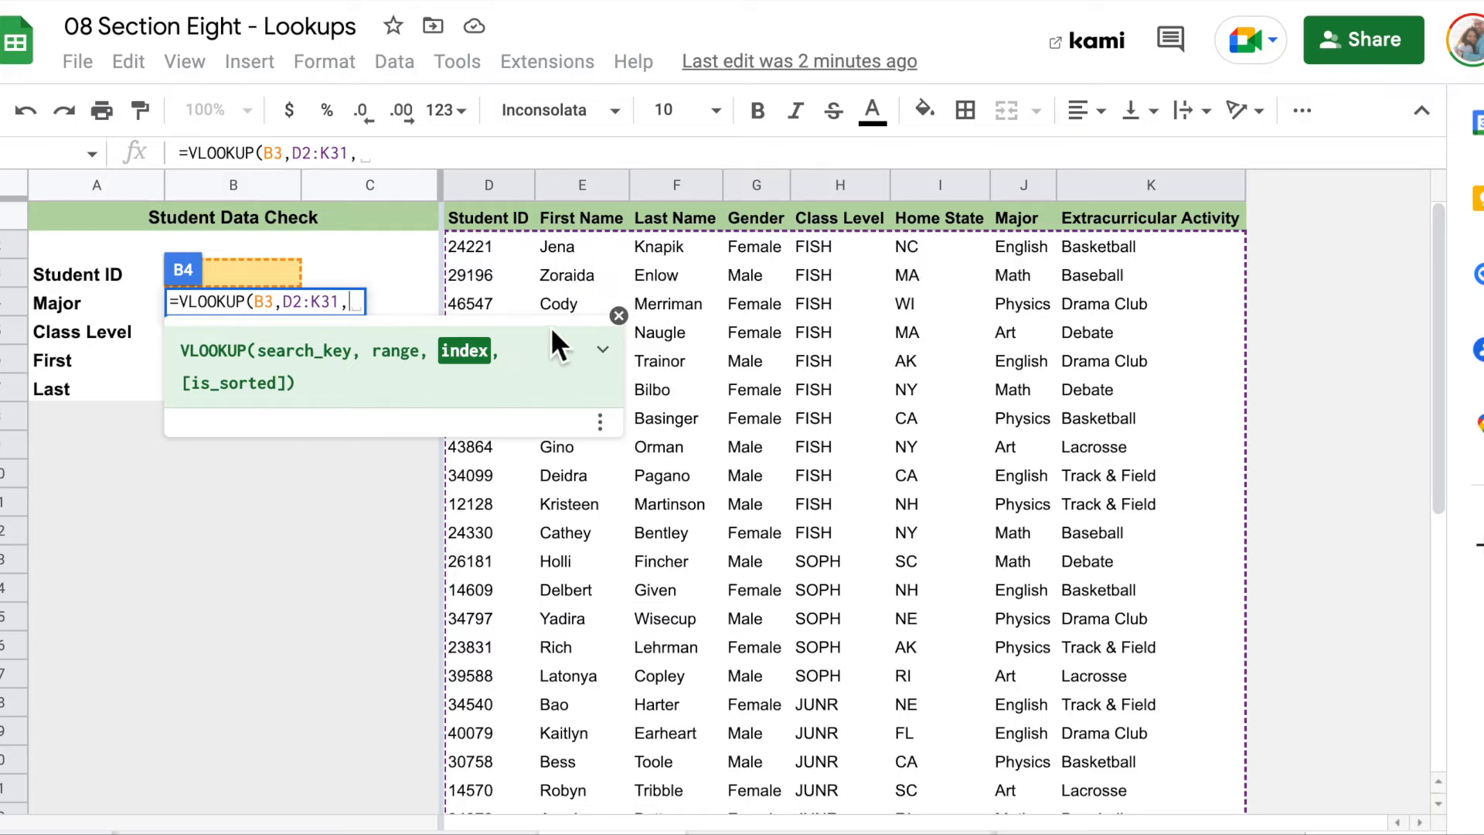
pyautogui.write('7')
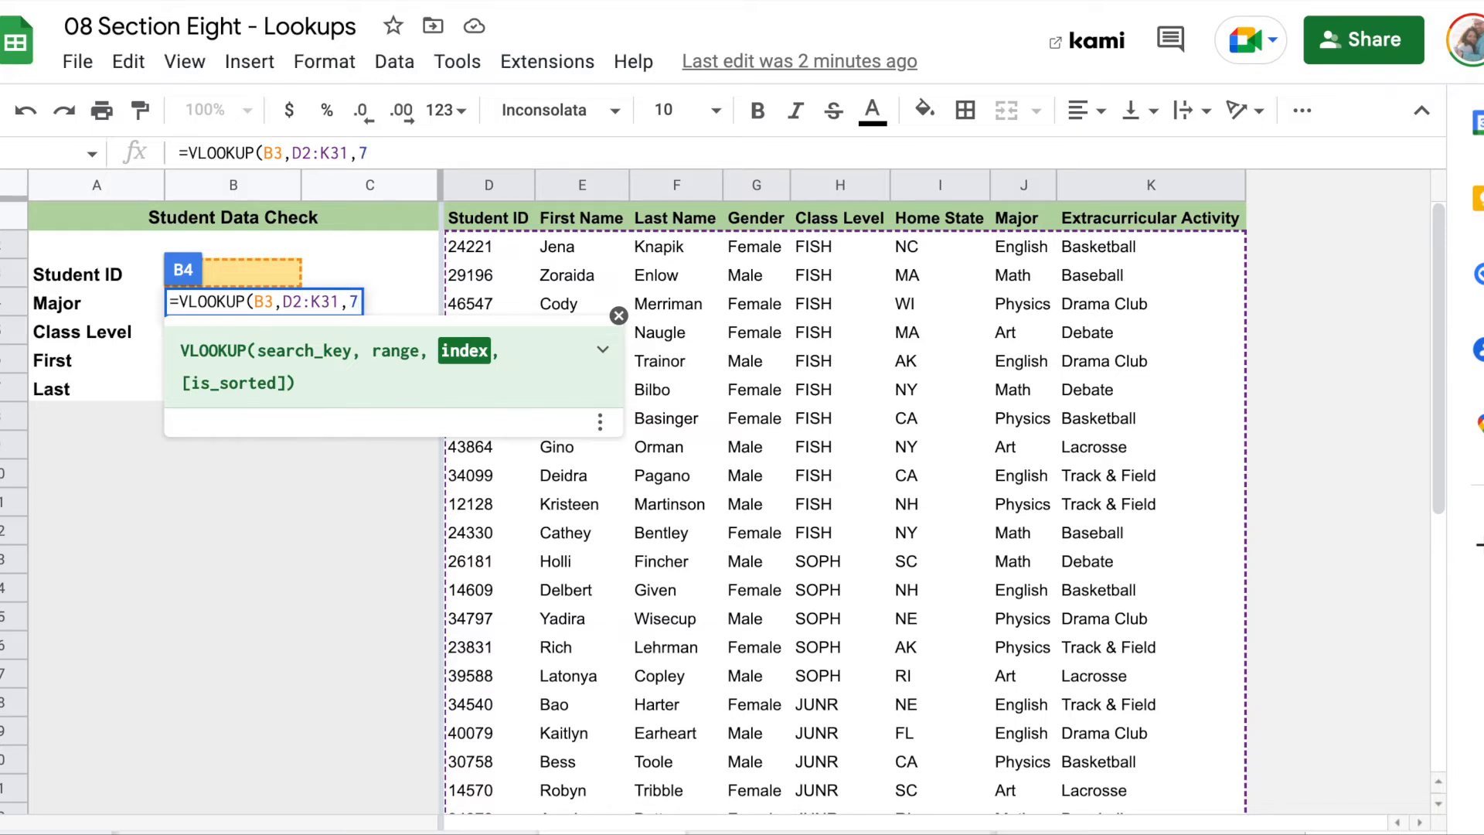
pyautogui.write(',')
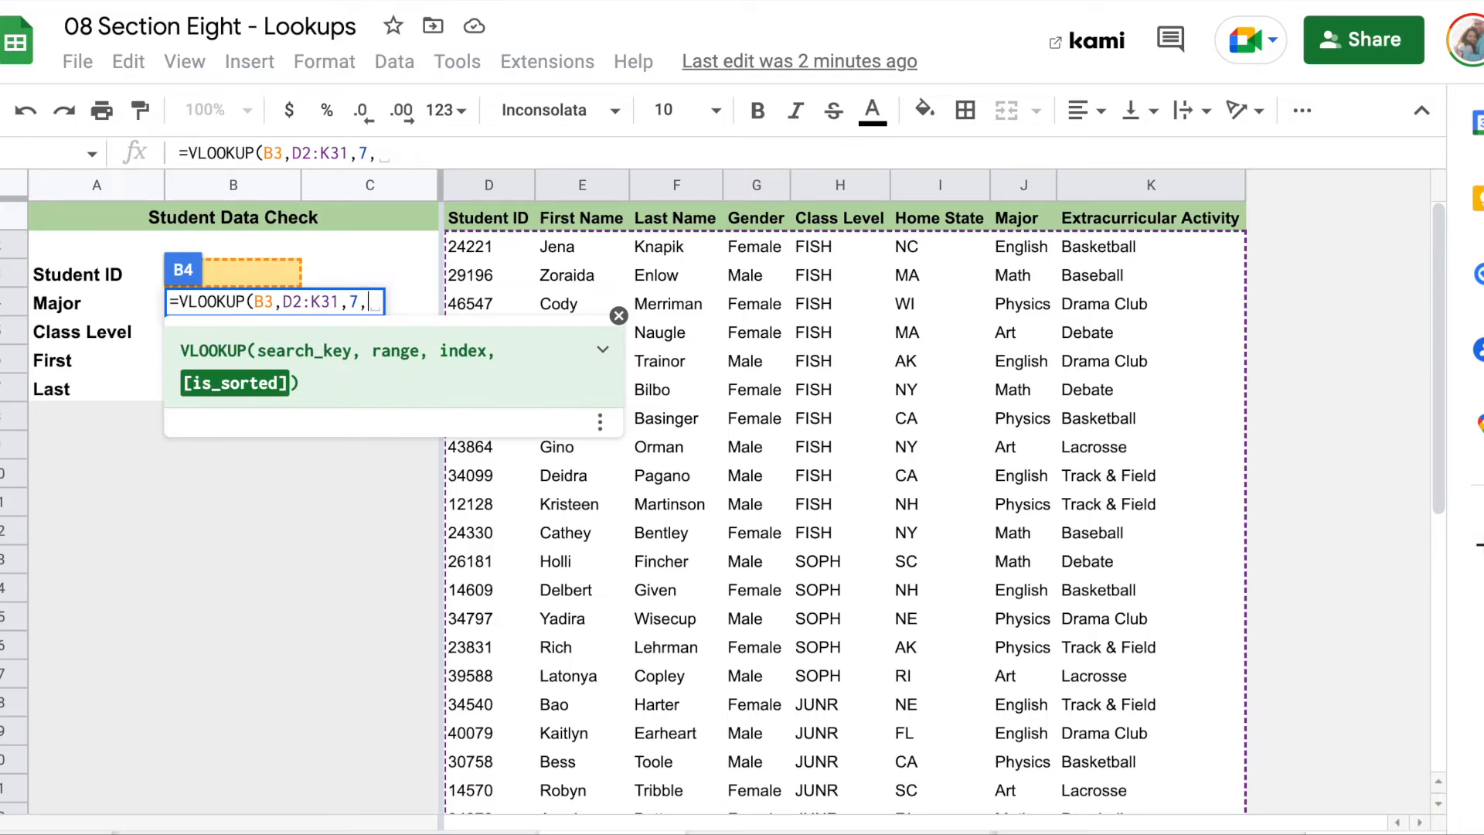
pyautogui.write('FLA')
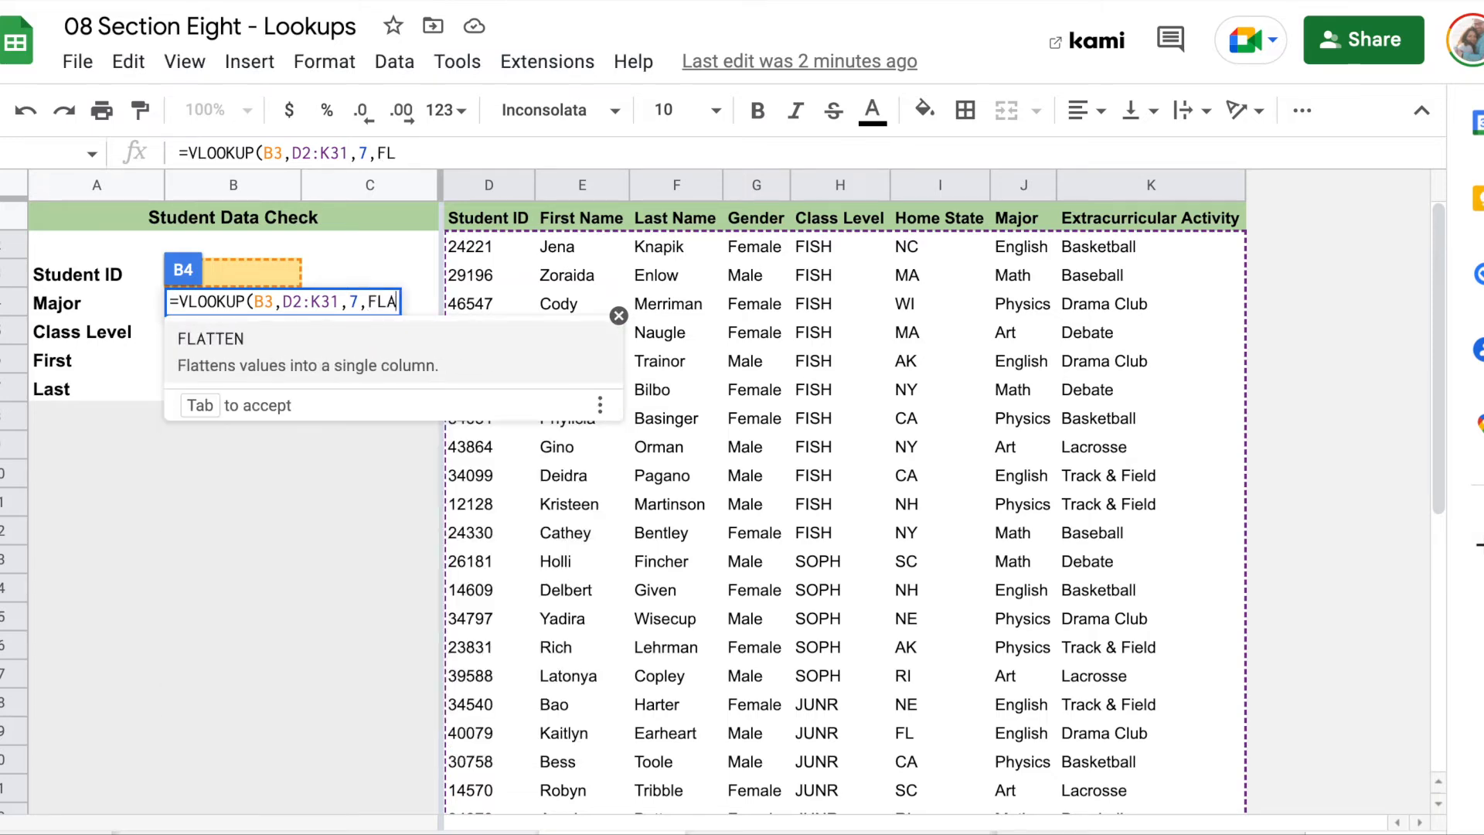
pyautogui.write('SE')
pyautogui.press('BackSpace')
pyautogui.press('BackSpace')
pyautogui.press('BackSpace')
pyautogui.press('BackSpace')
pyautogui.write('ALSE')
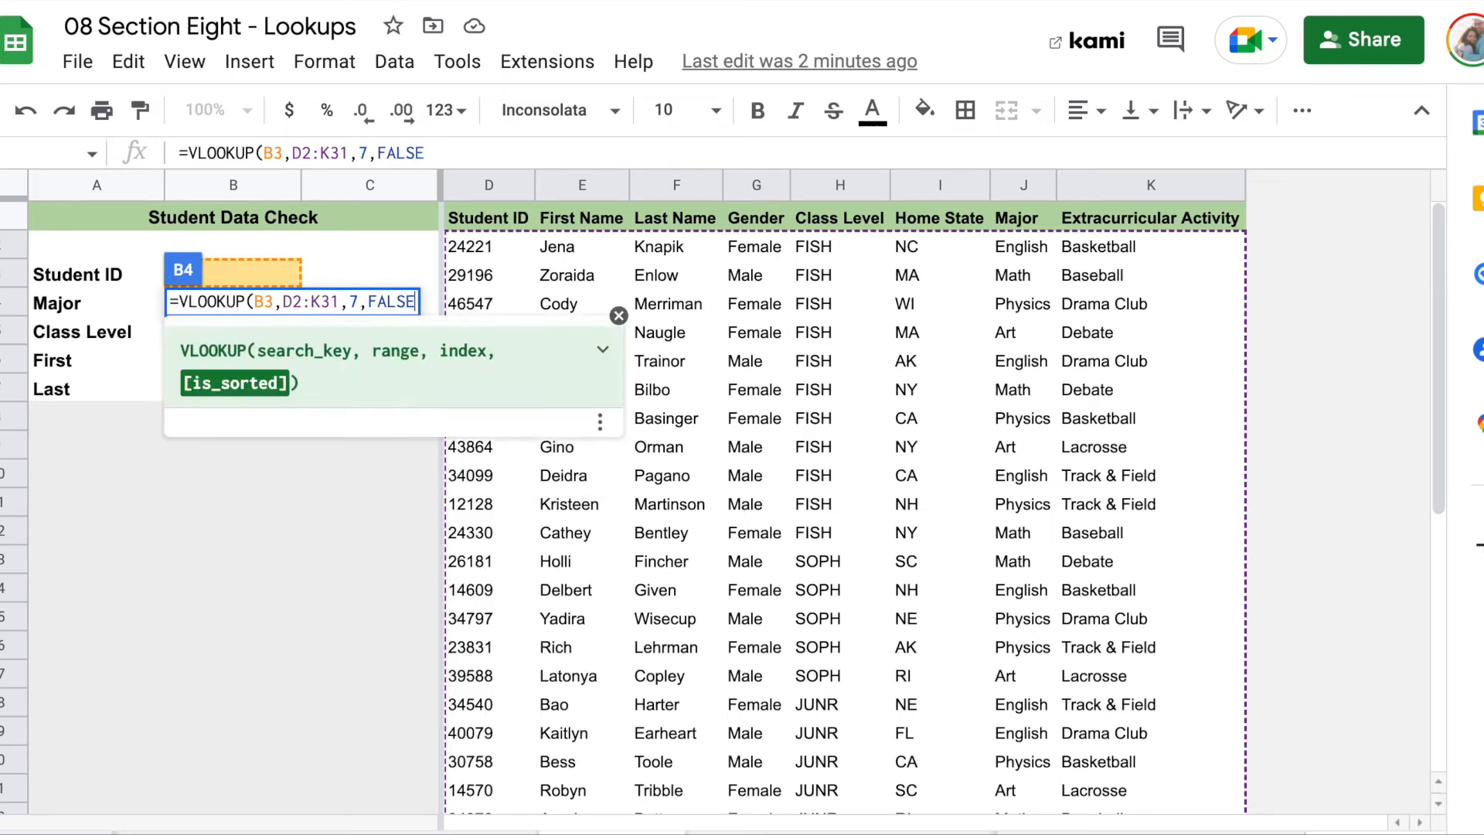
pyautogui.write(')')
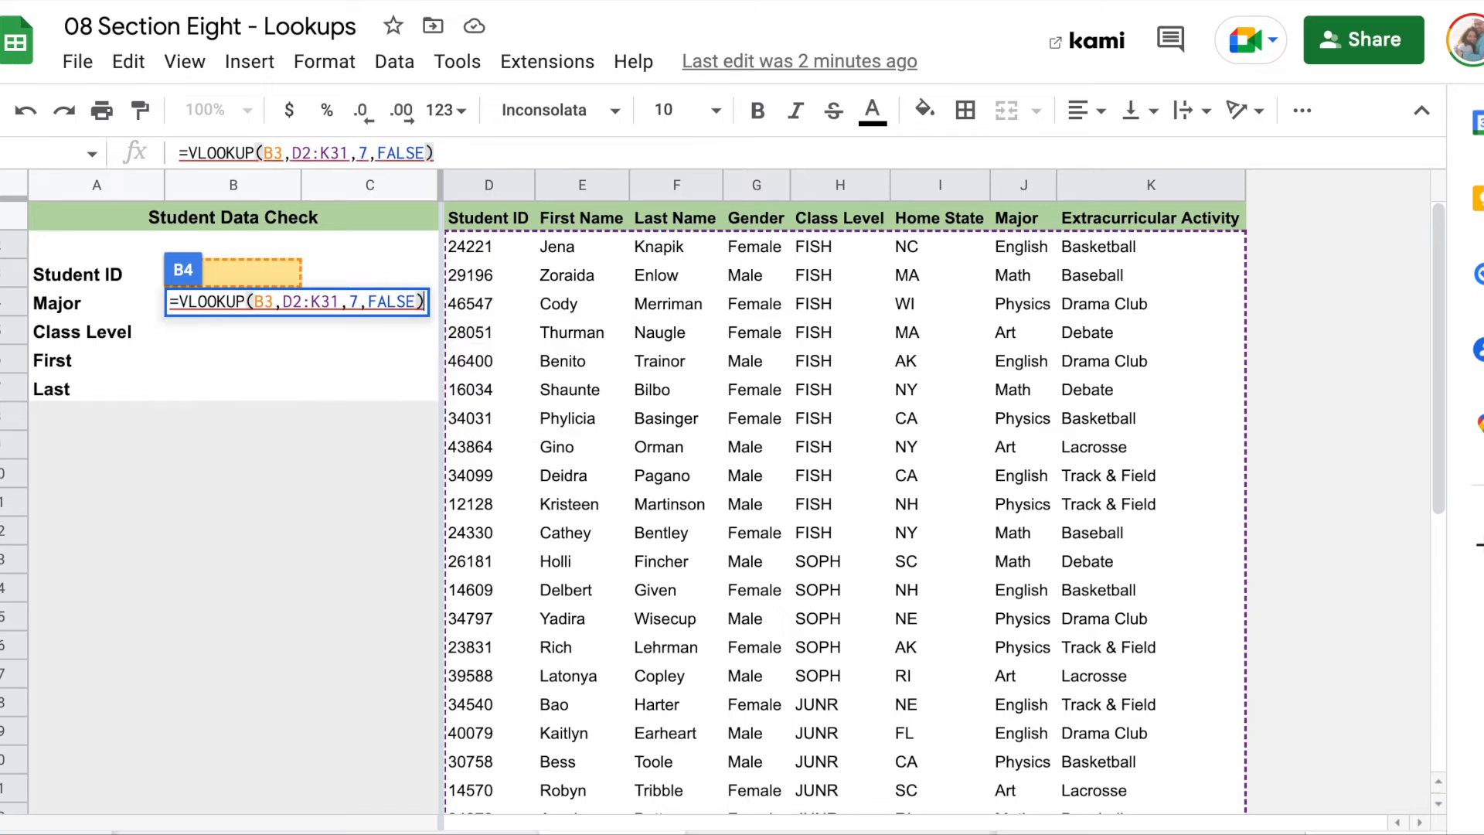
pyautogui.press('Return')
# - Replace the student ID in B3 with another student's ID from the table to test the Major lookup
pyautogui.click(224, 281)
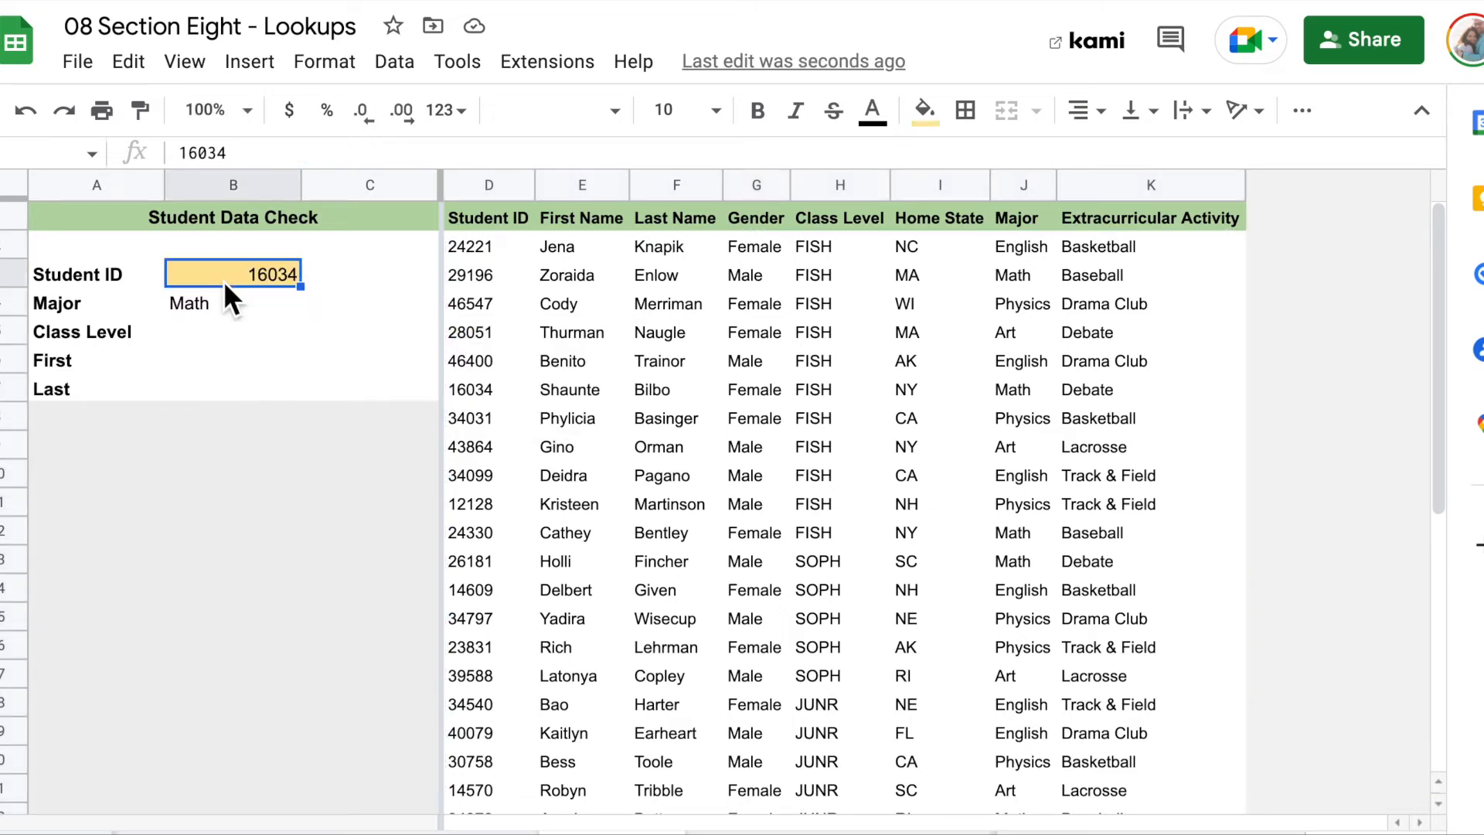
pyautogui.click(316, 279)
pyautogui.click(264, 277)
pyautogui.press('BackSpace')
pyautogui.write('46547')
pyautogui.press('Return')
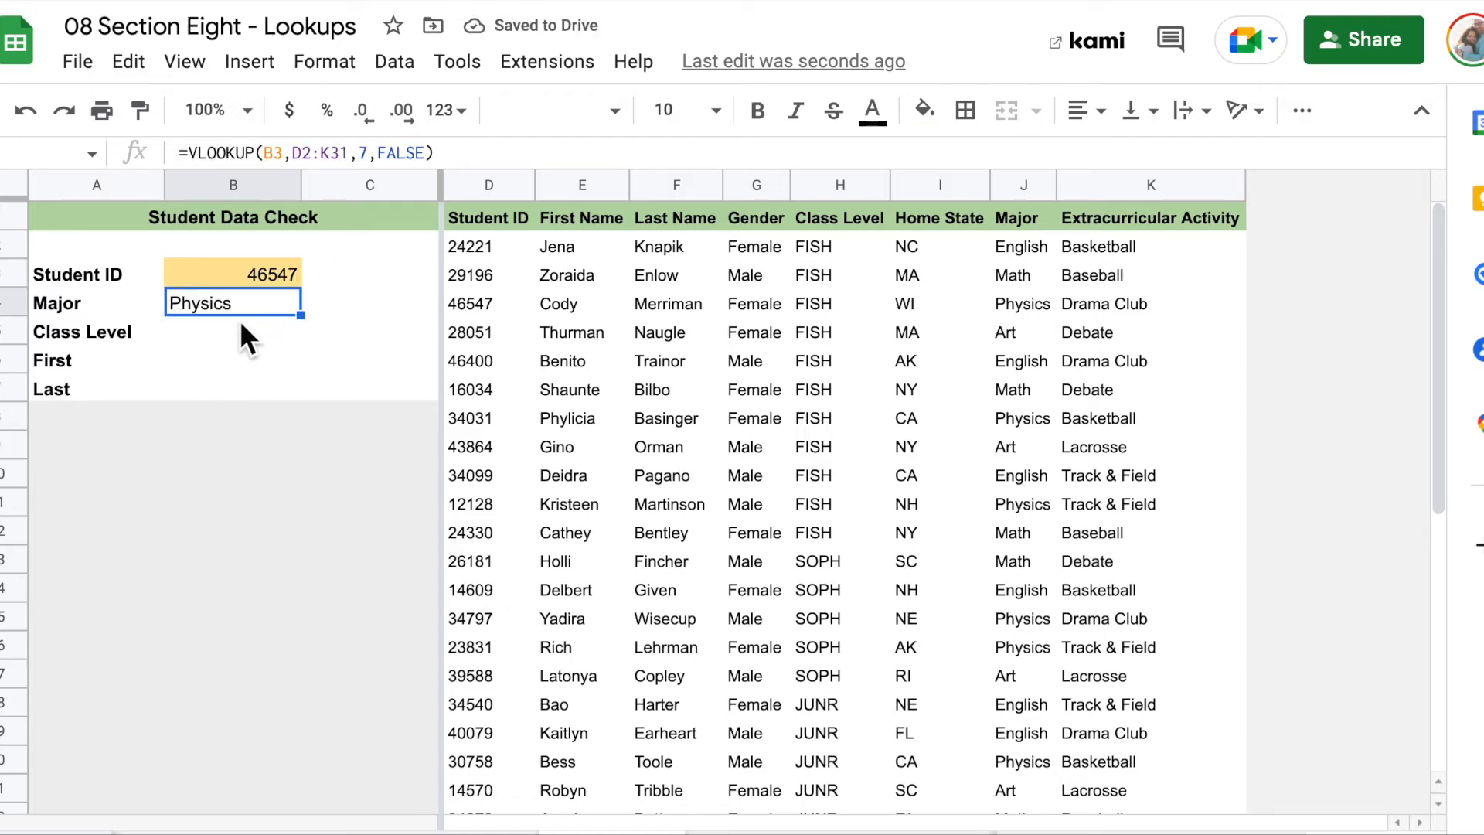
# - Start a VLOOKUP in B5 for Class Level, with B3 as the search key and D2:K31 as the range
pyautogui.click(228, 344)
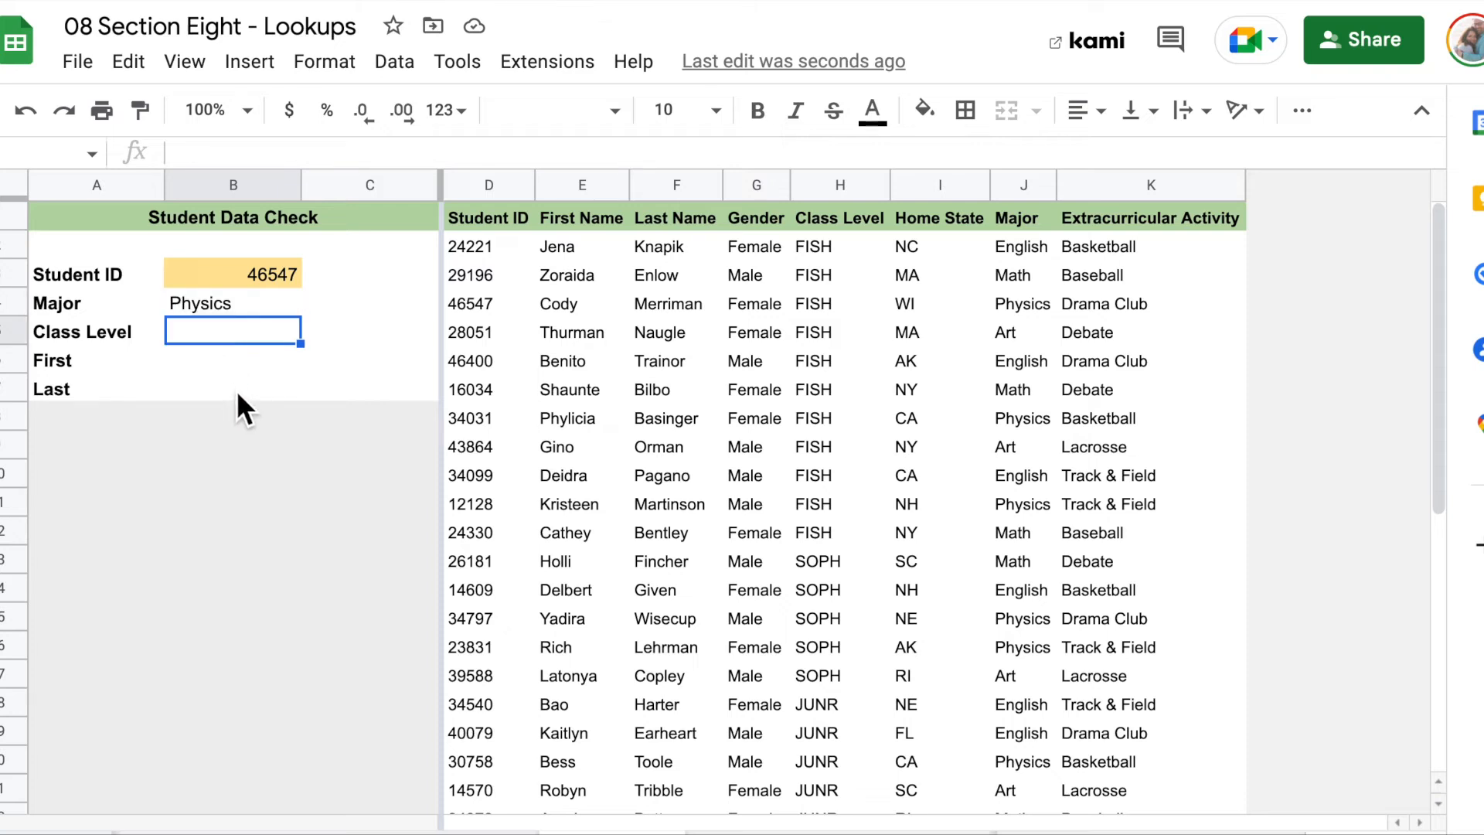
pyautogui.click(255, 303)
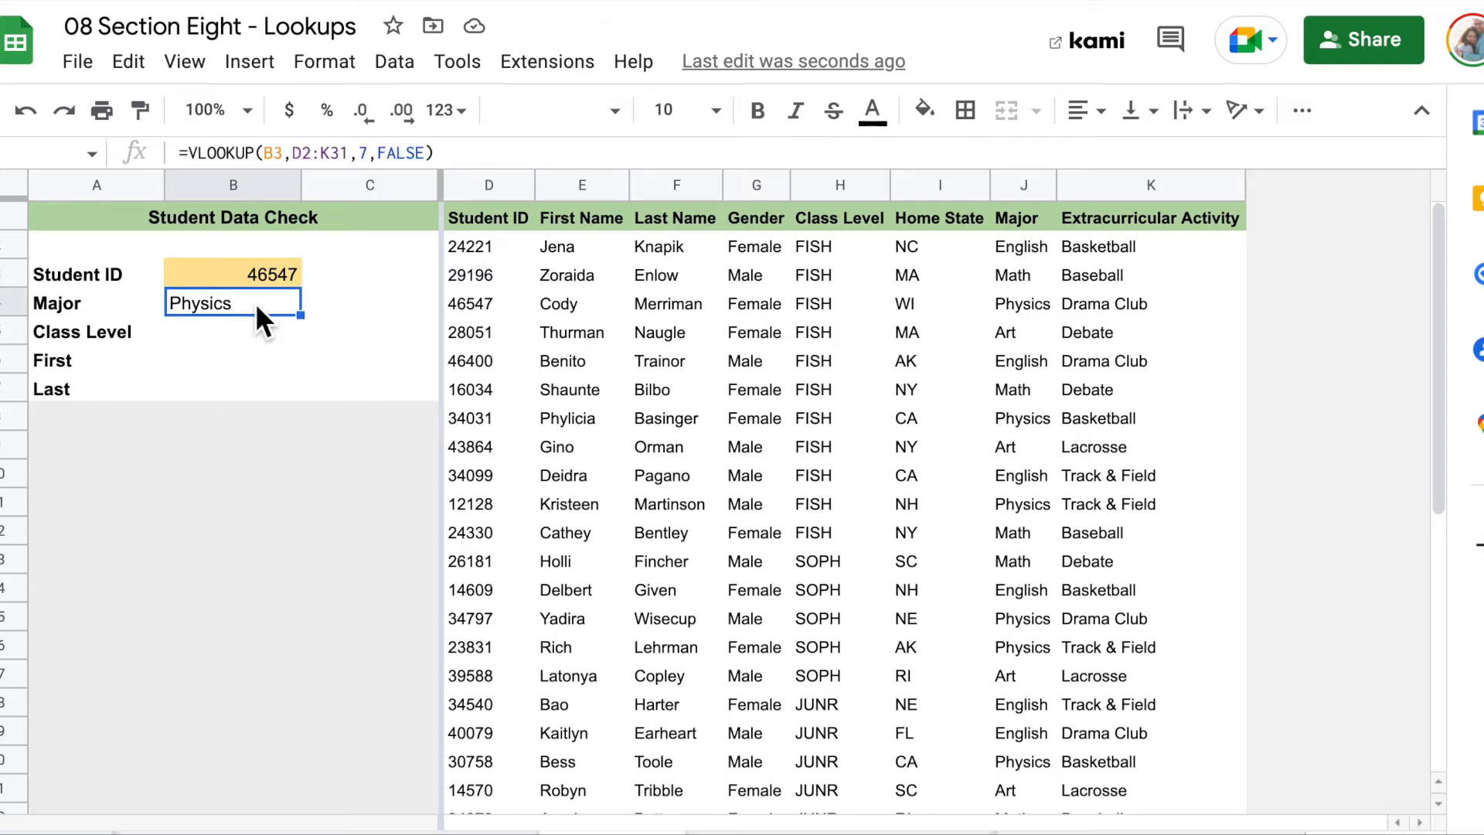
pyautogui.press('Down')
pyautogui.write('=')
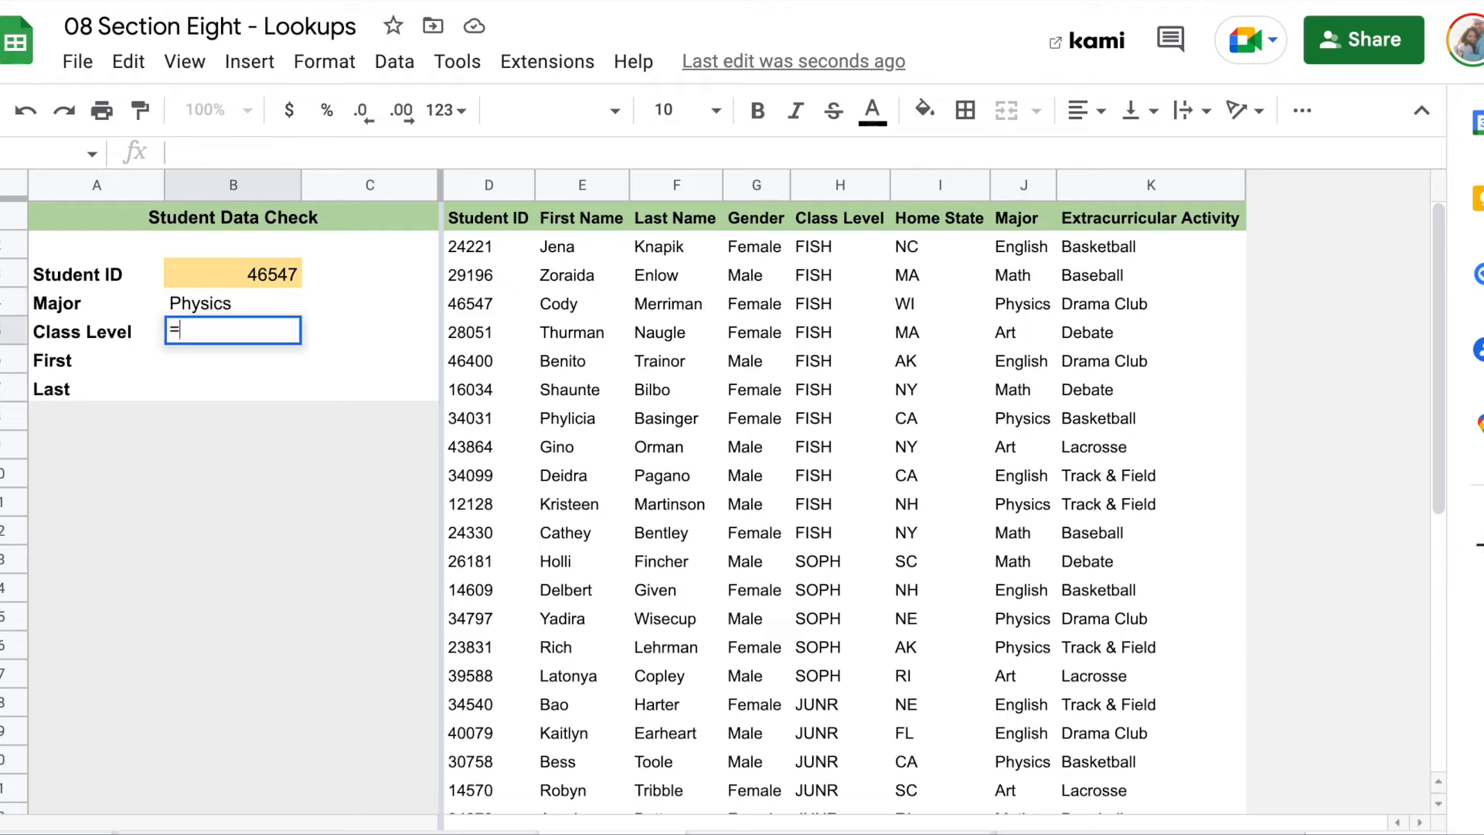
pyautogui.write('Vlo')
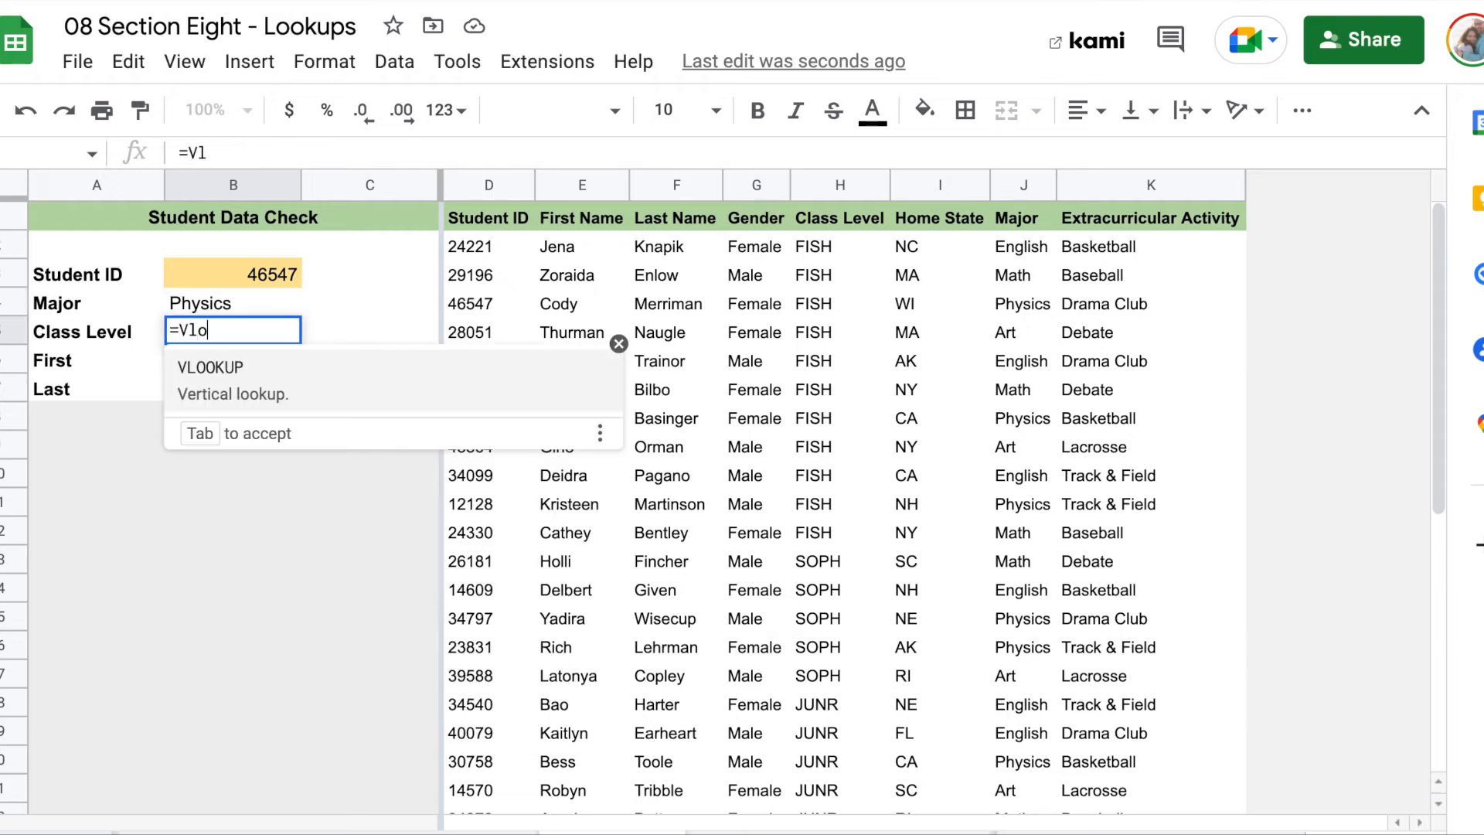
pyautogui.press('Tab')
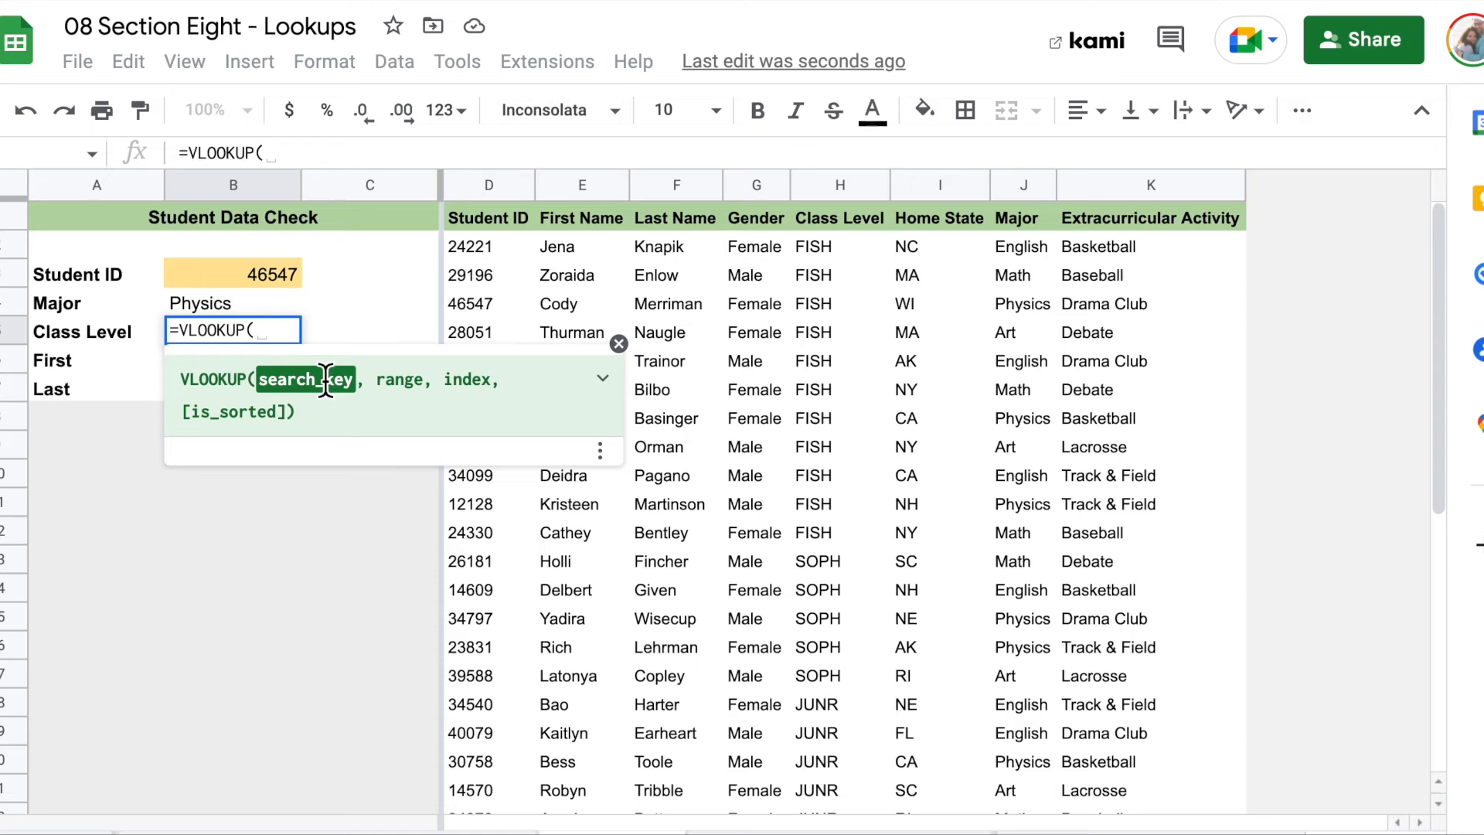
pyautogui.click(243, 275)
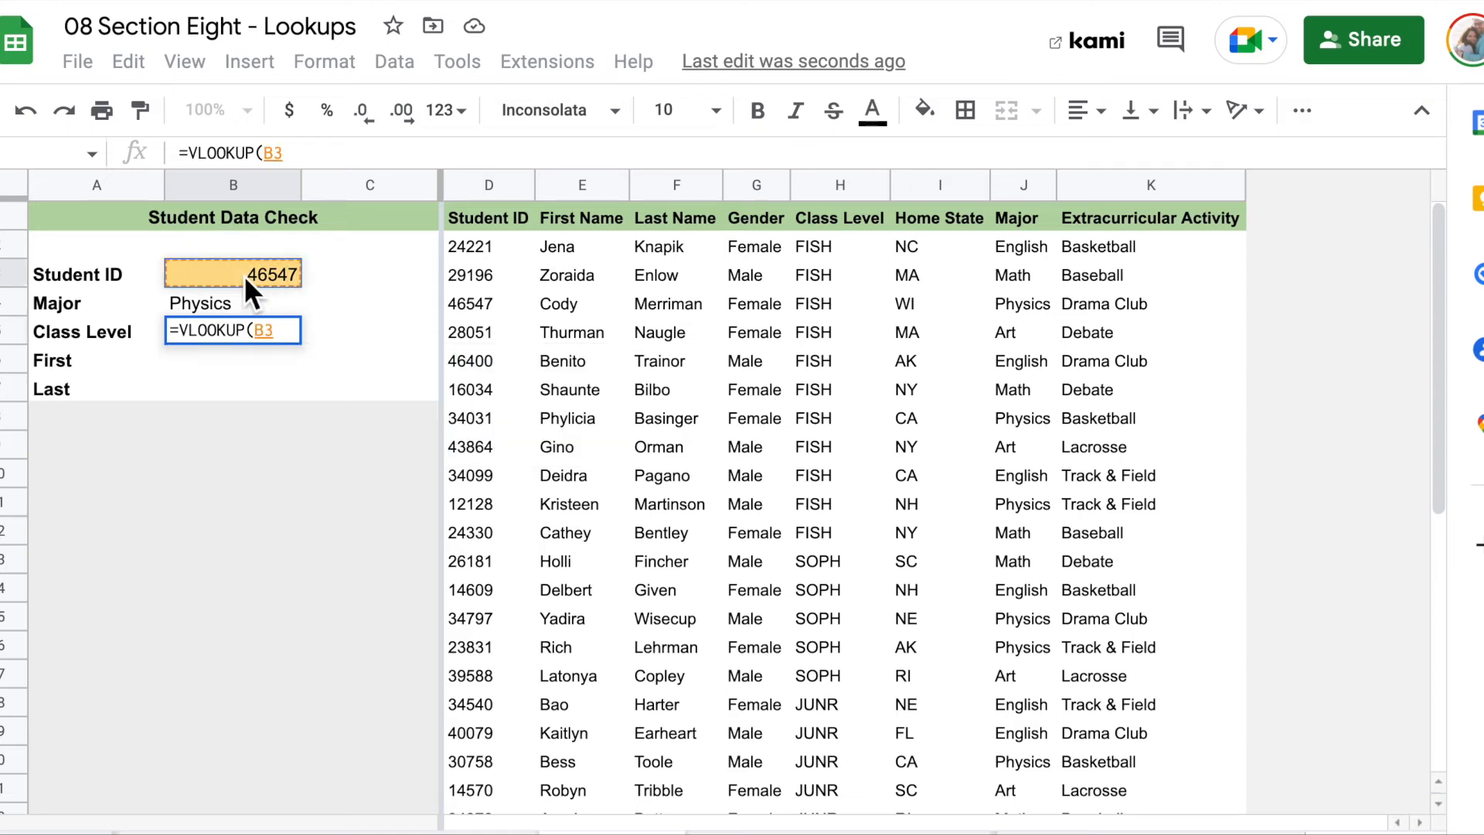
pyautogui.write(',')
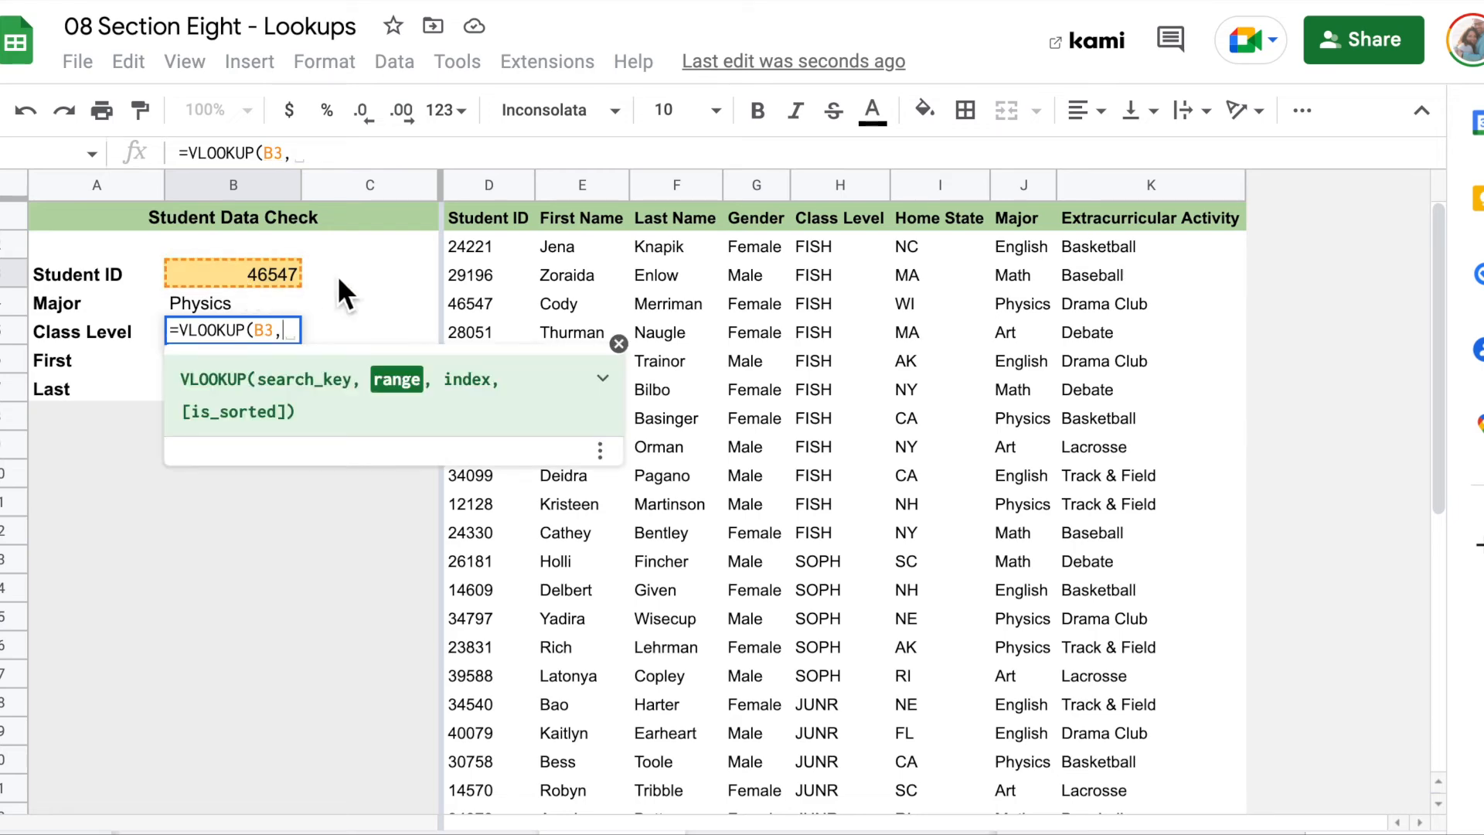
pyautogui.moveTo(497, 237); pyautogui.dragTo(1132, 558)
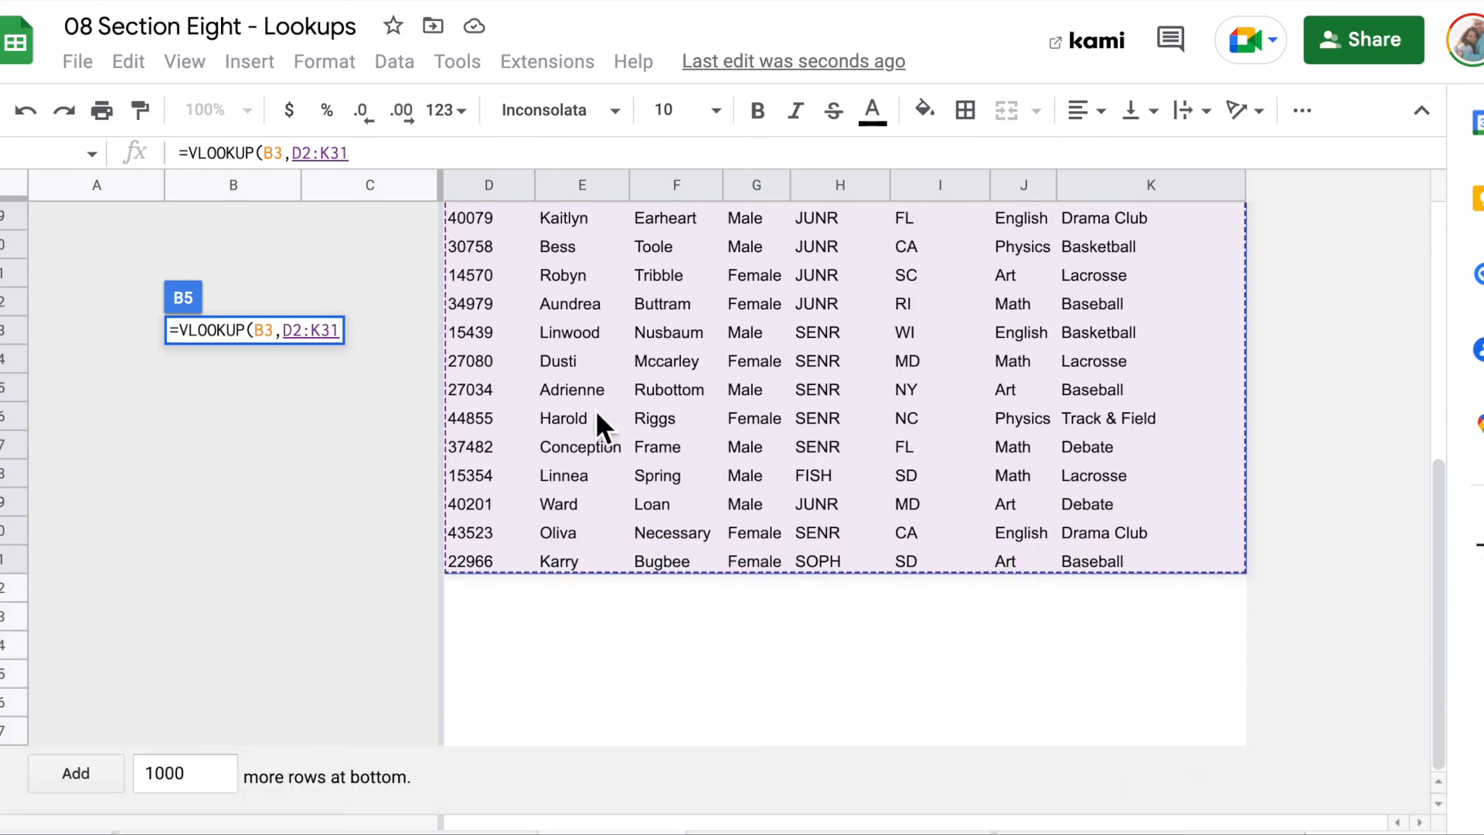
# - Complete the Class Level lookup in B5 with column index 5 and False for an exact match
pyautogui.write(',')
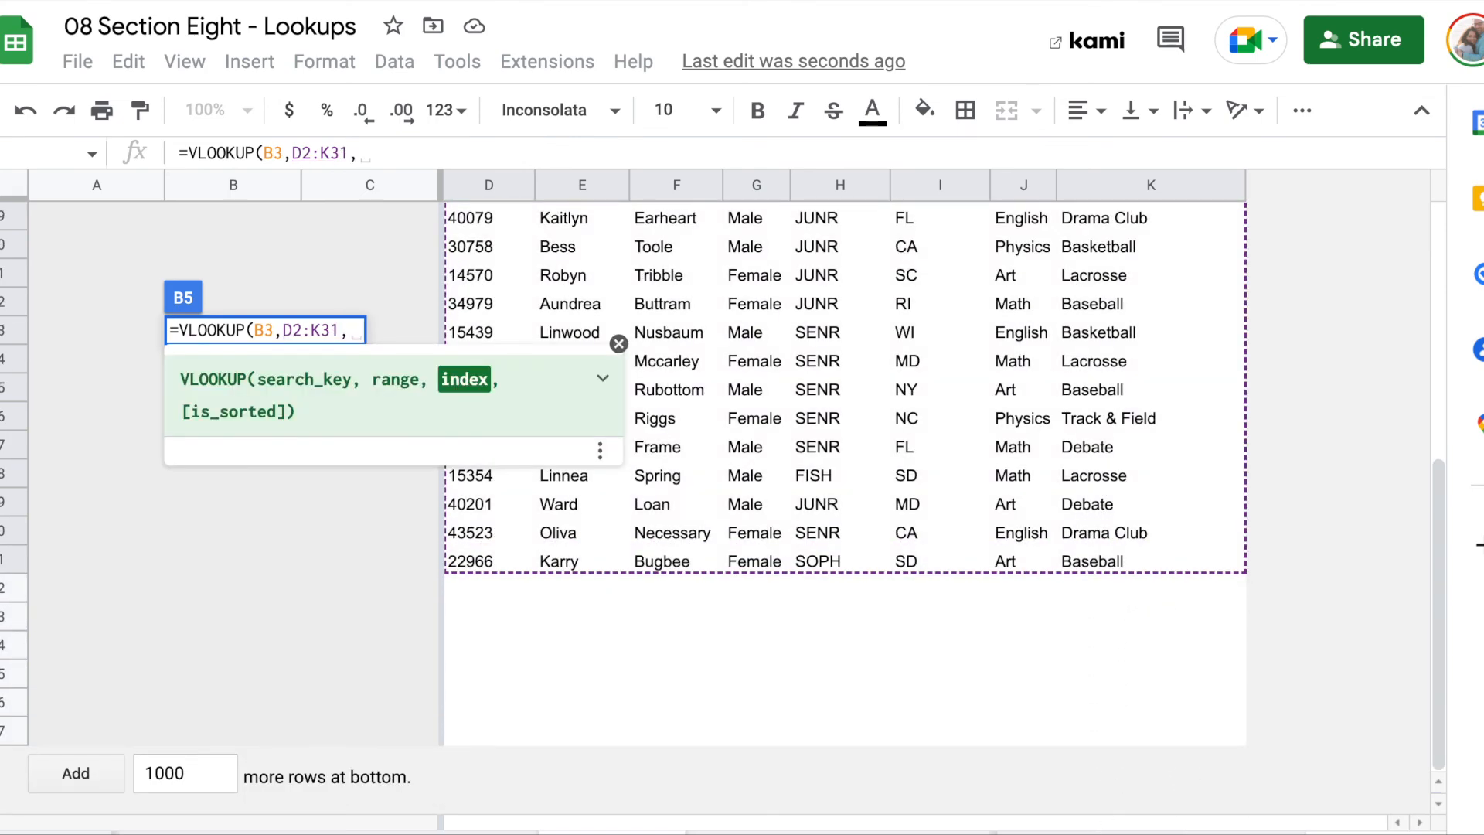
pyautogui.write('5')
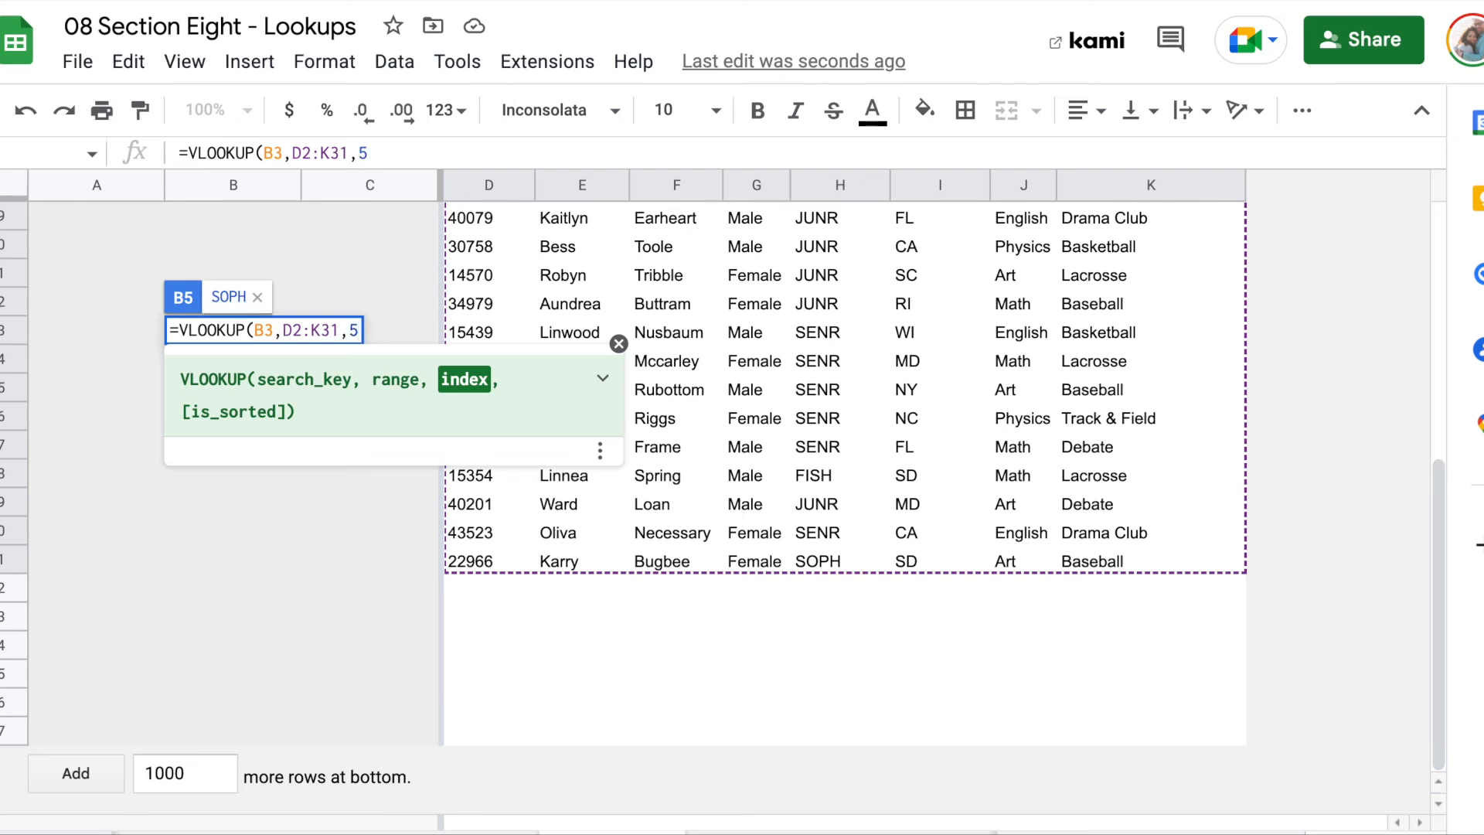
pyautogui.write(',')
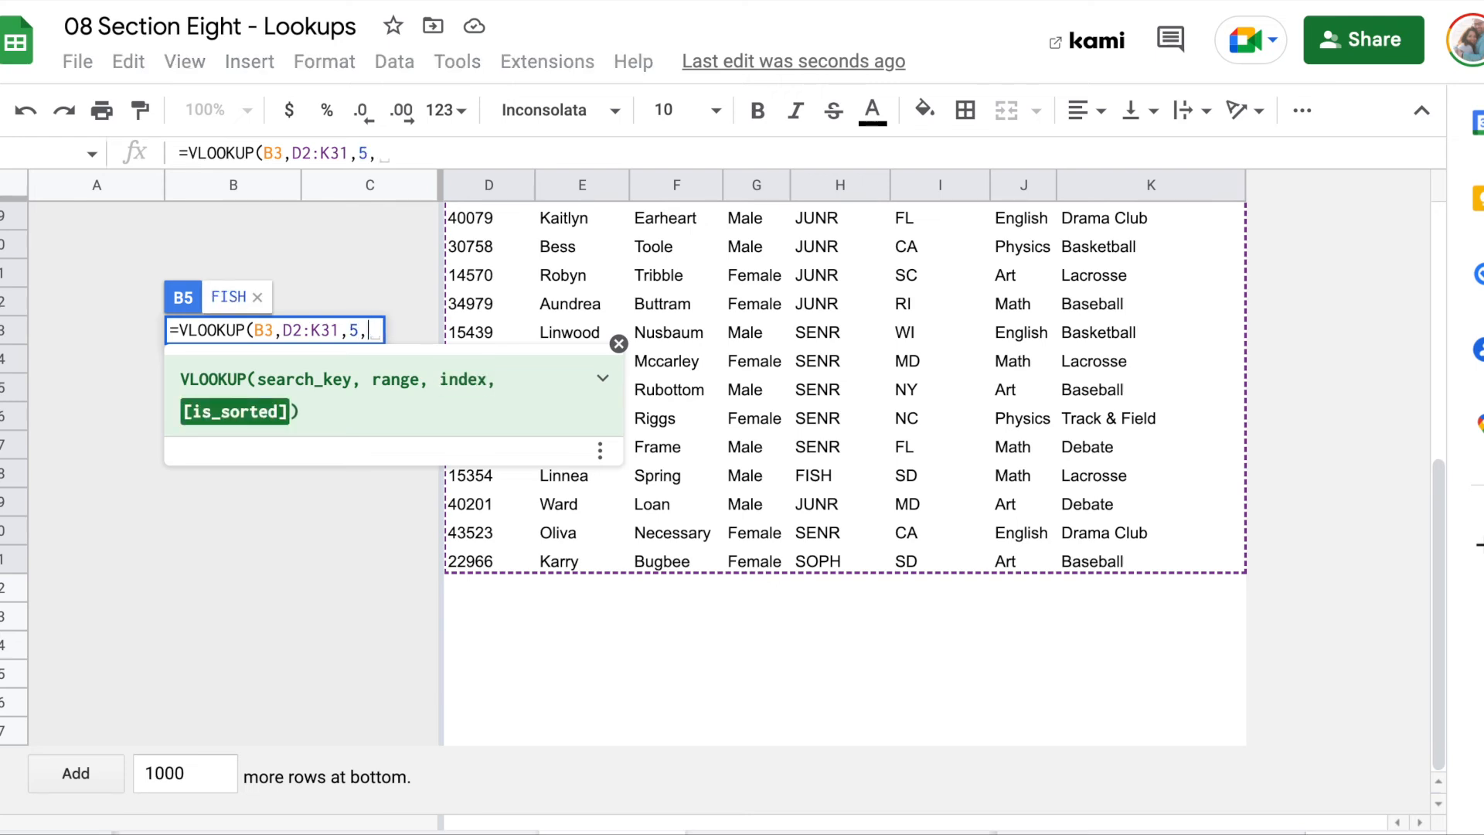
pyautogui.write('Fa')
pyautogui.write('lse')
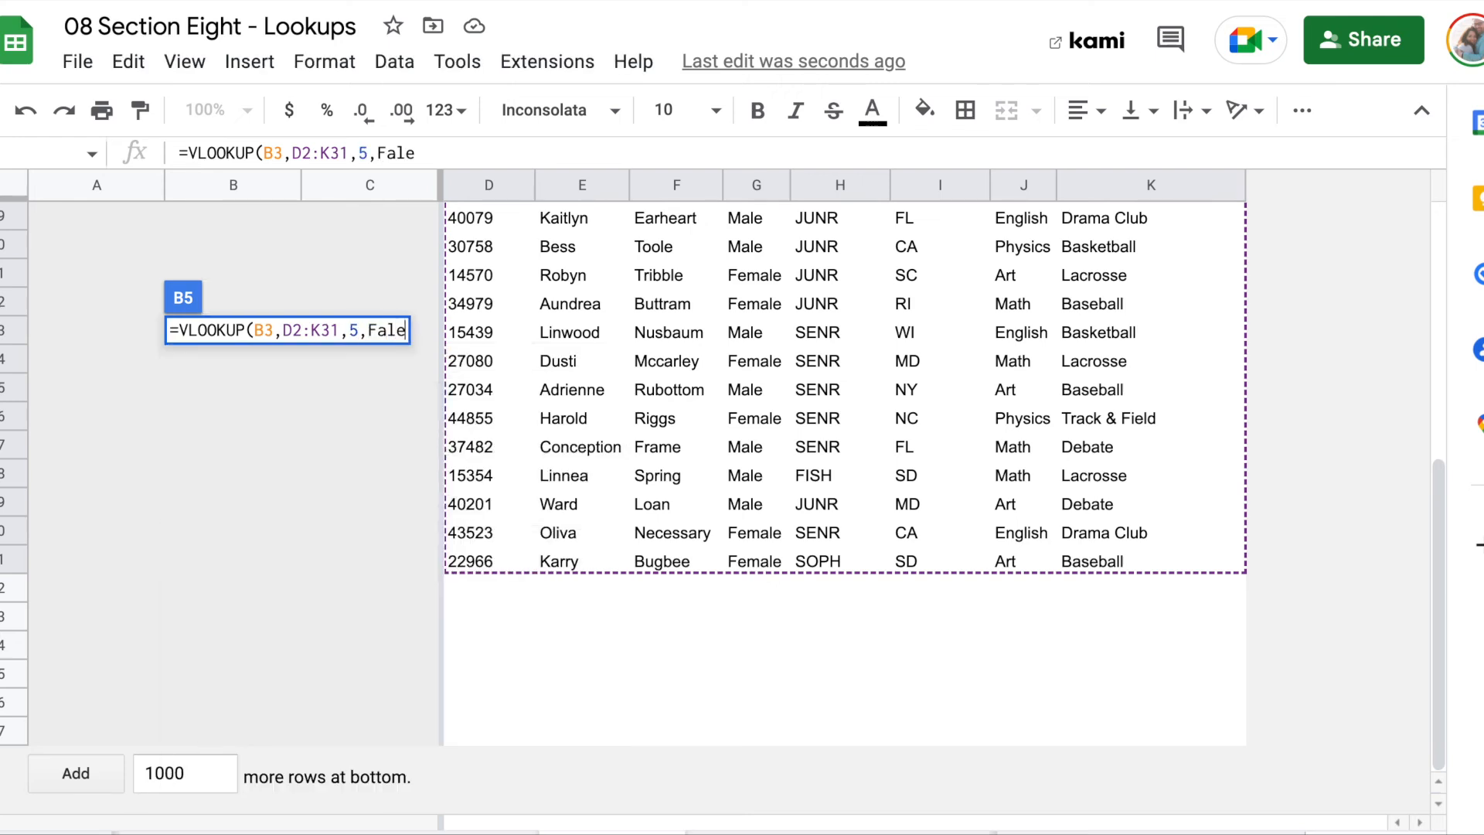
pyautogui.press('BackSpace')
pyautogui.press('BackSpace')
pyautogui.write('se')
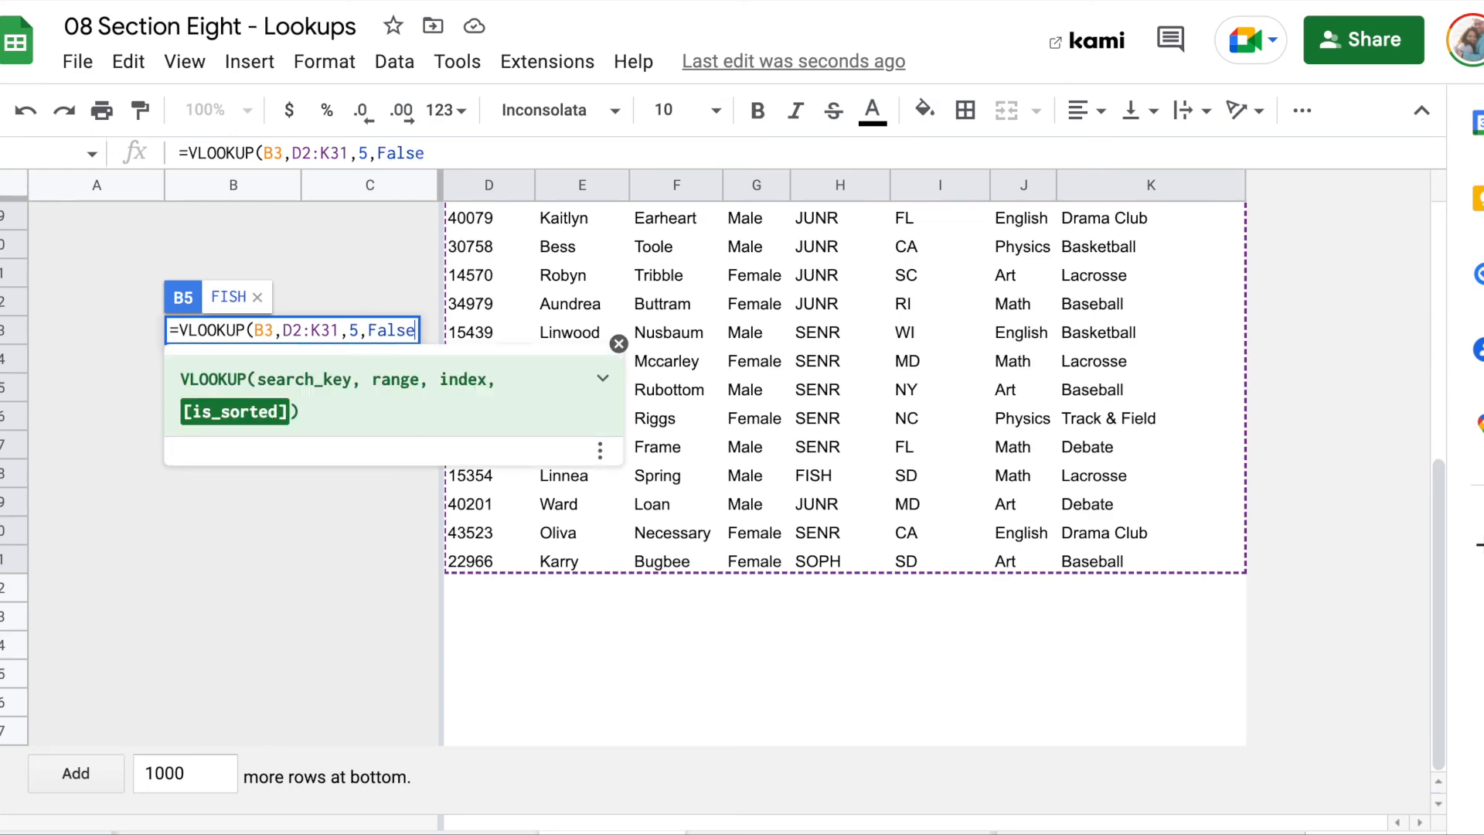
pyautogui.press('Return')
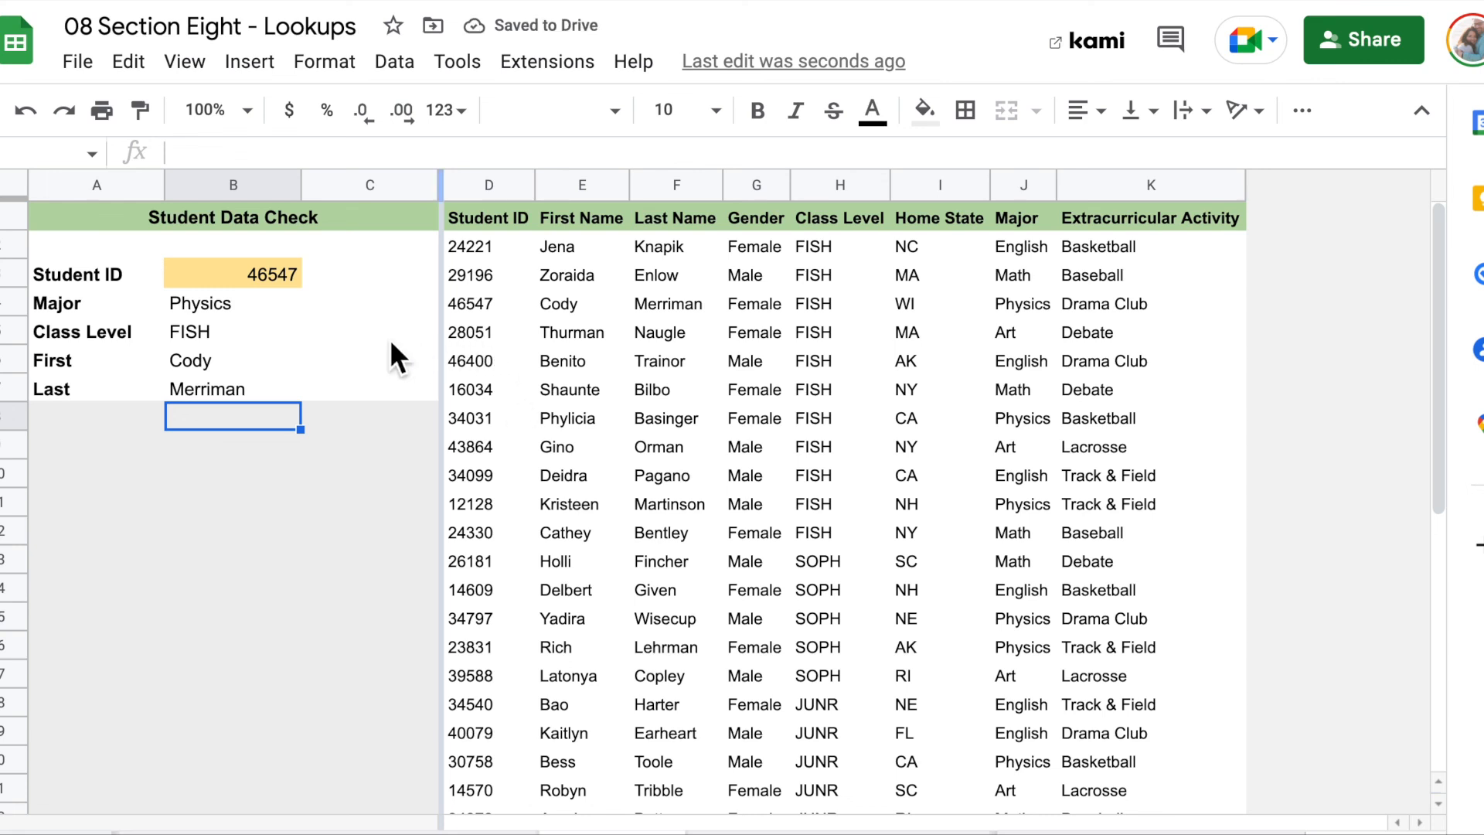
# - Select the highlighted Student ID input cell B3
pyautogui.click(270, 276)
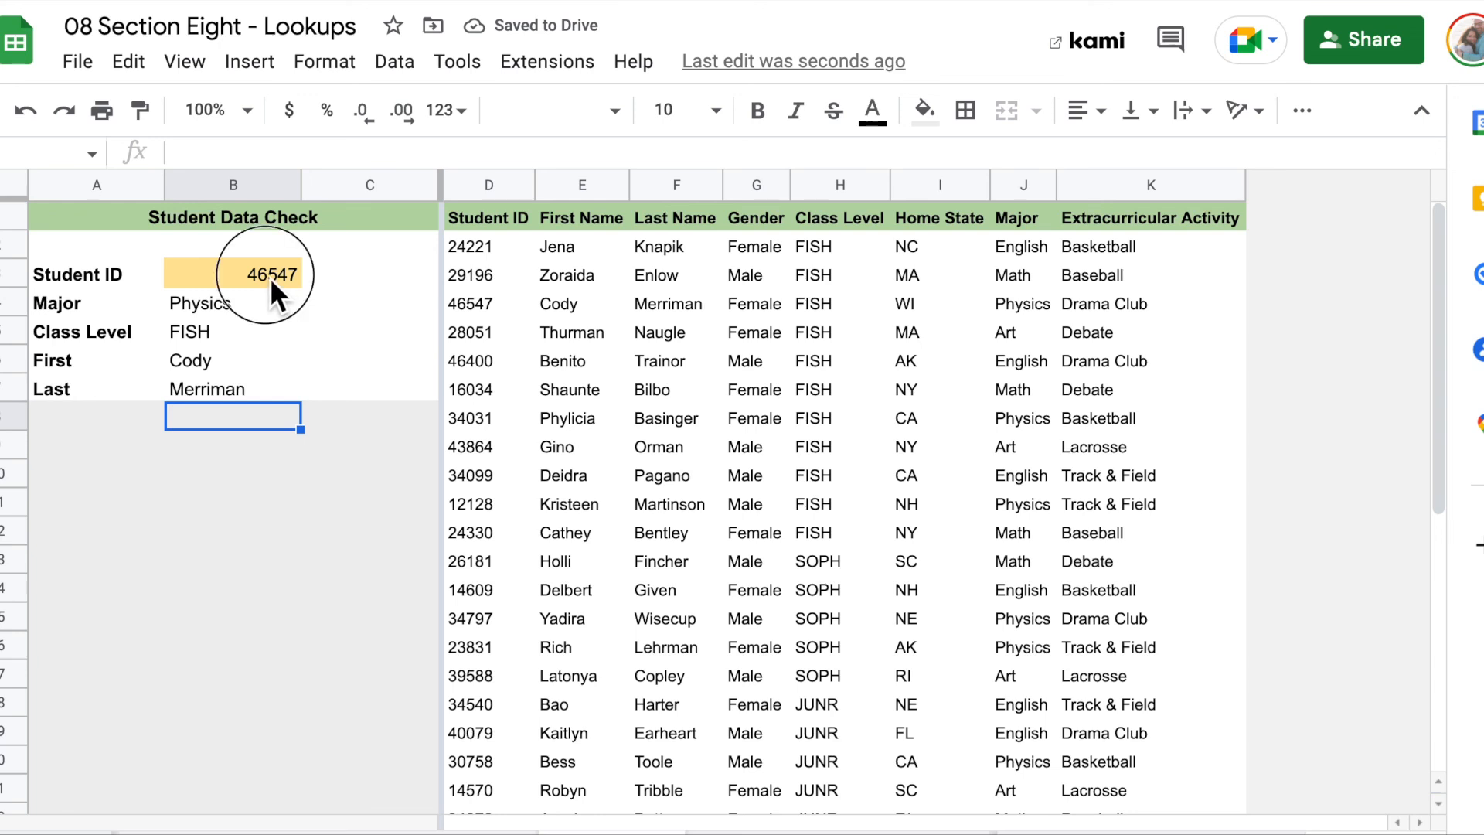